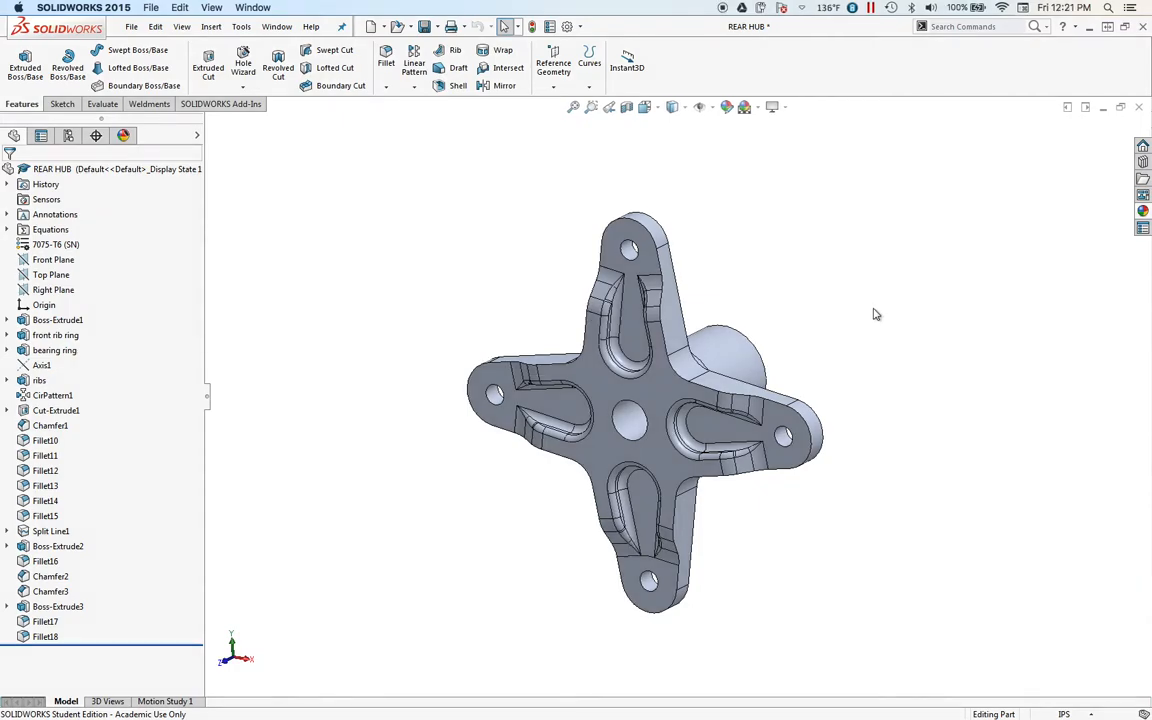
Enable the SOLIDWORKS Simulation add-in for the current session.
middle_click_drag(937, 358, 951, 463)
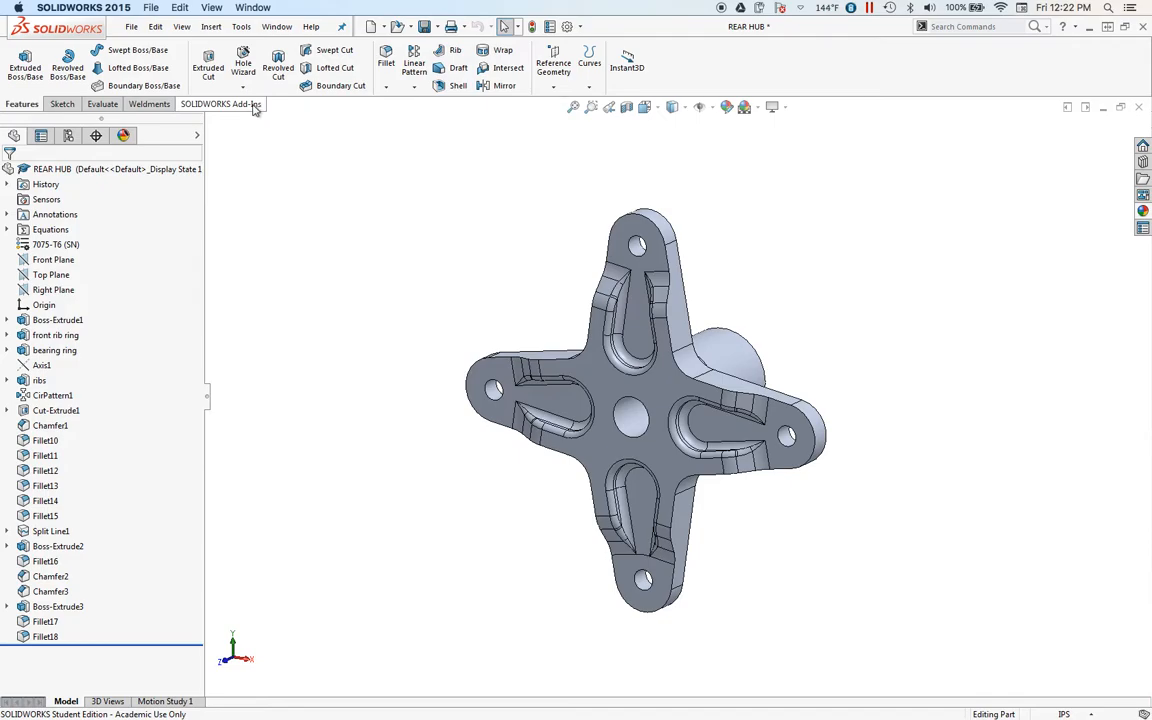
left_click(222, 104)
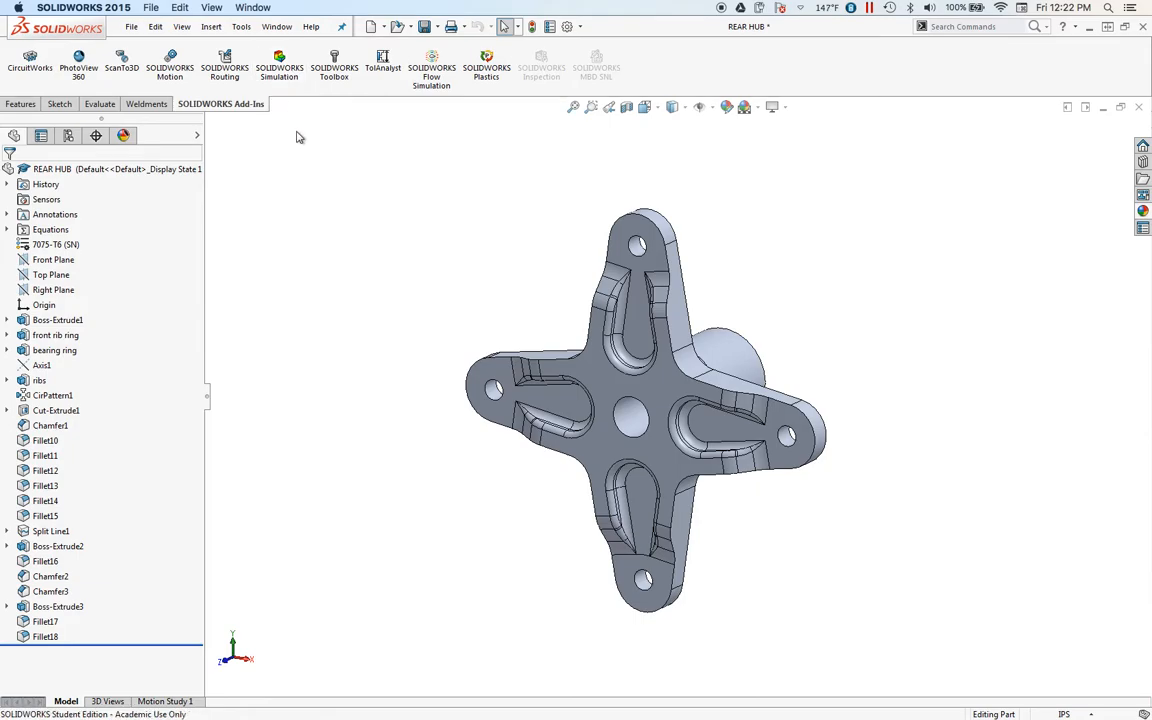
left_click(280, 79)
left_click(580, 28)
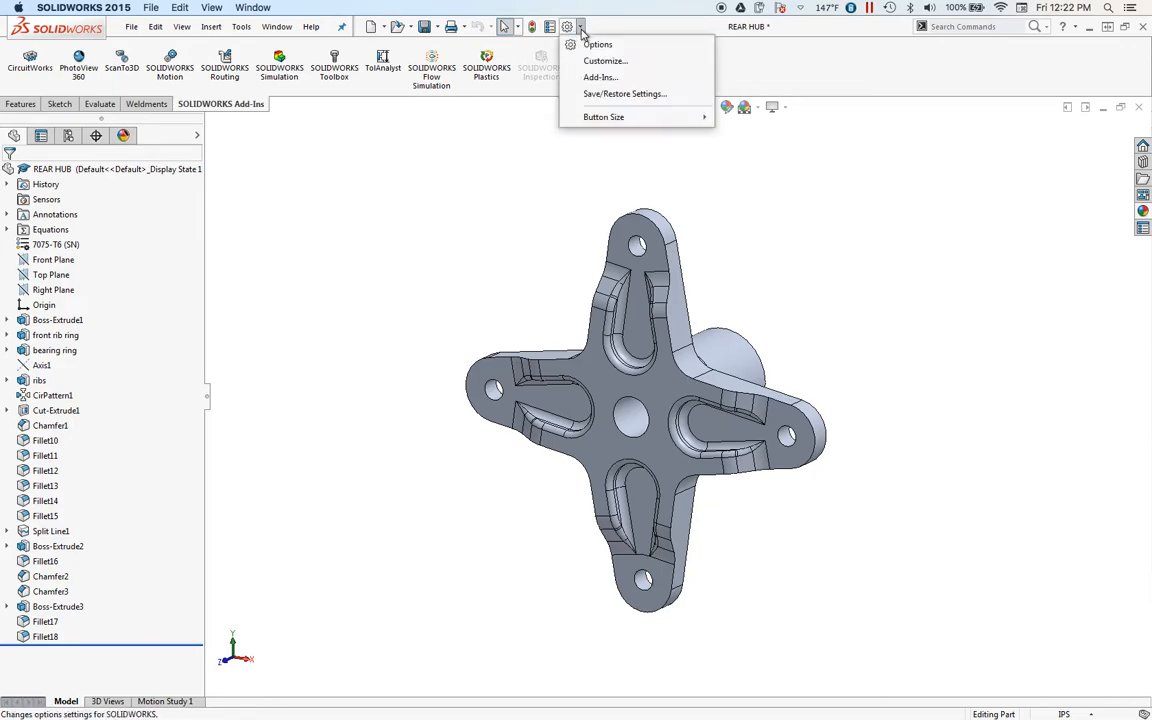
left_click(601, 79)
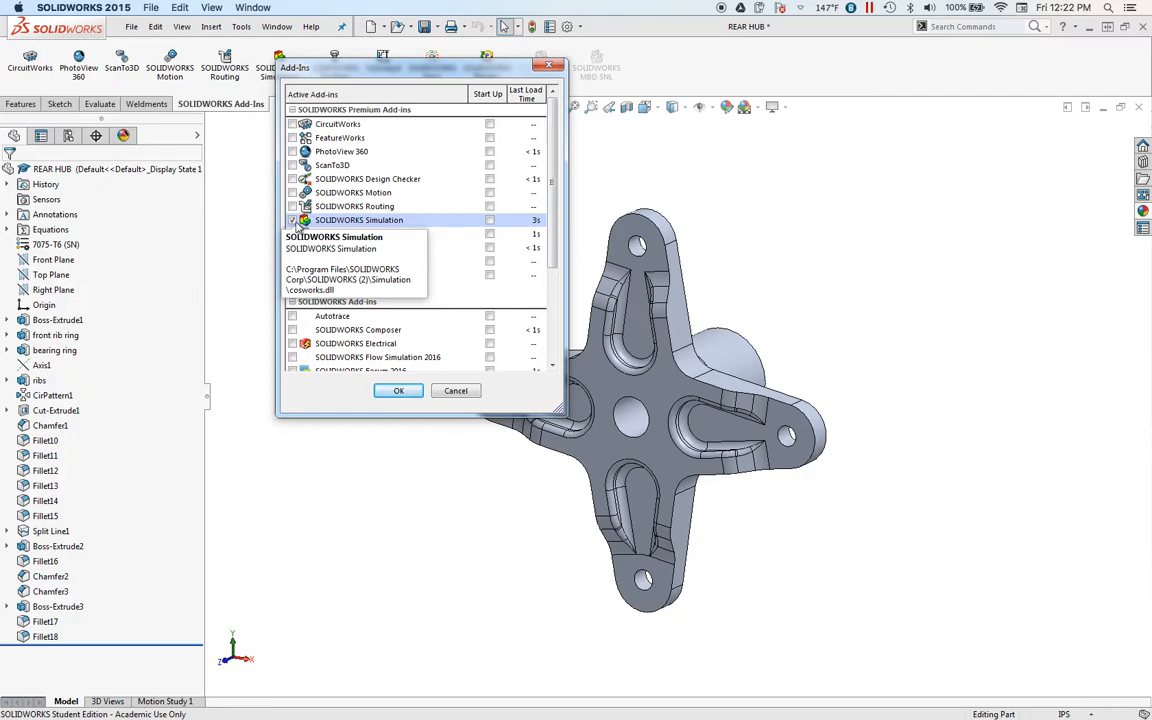
left_click(396, 390)
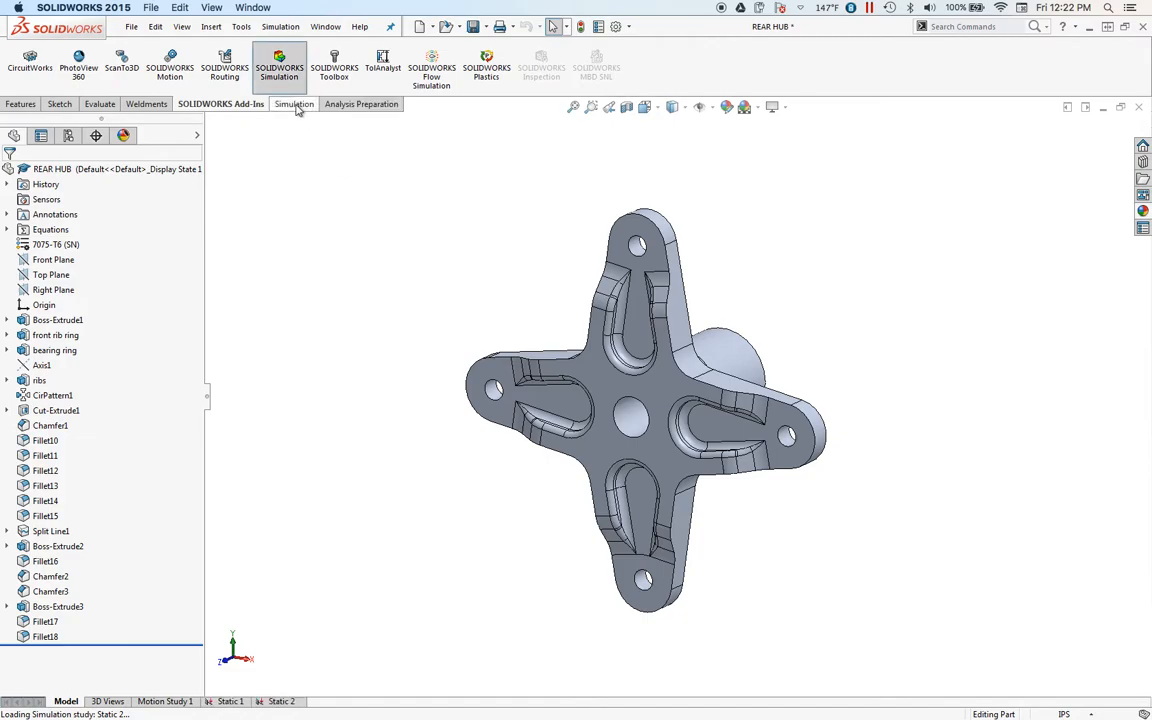
Create a new simulation study of type Static for the rear hub, keeping the default name.
left_click(295, 106)
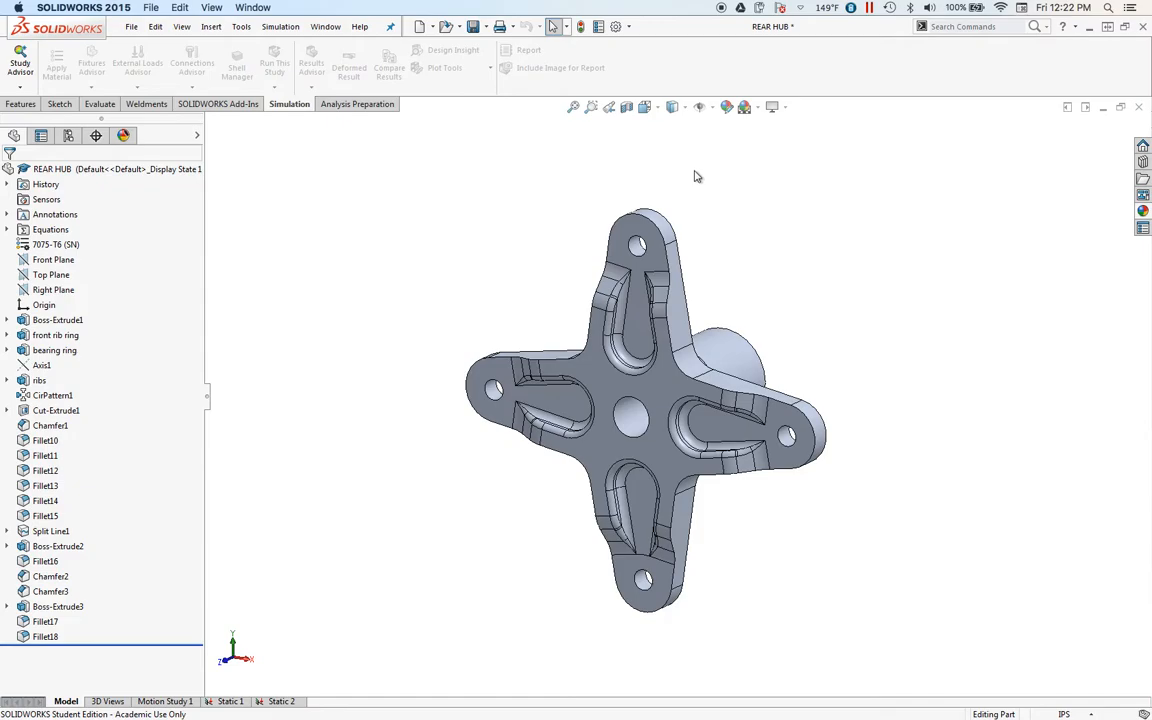
left_click(22, 91)
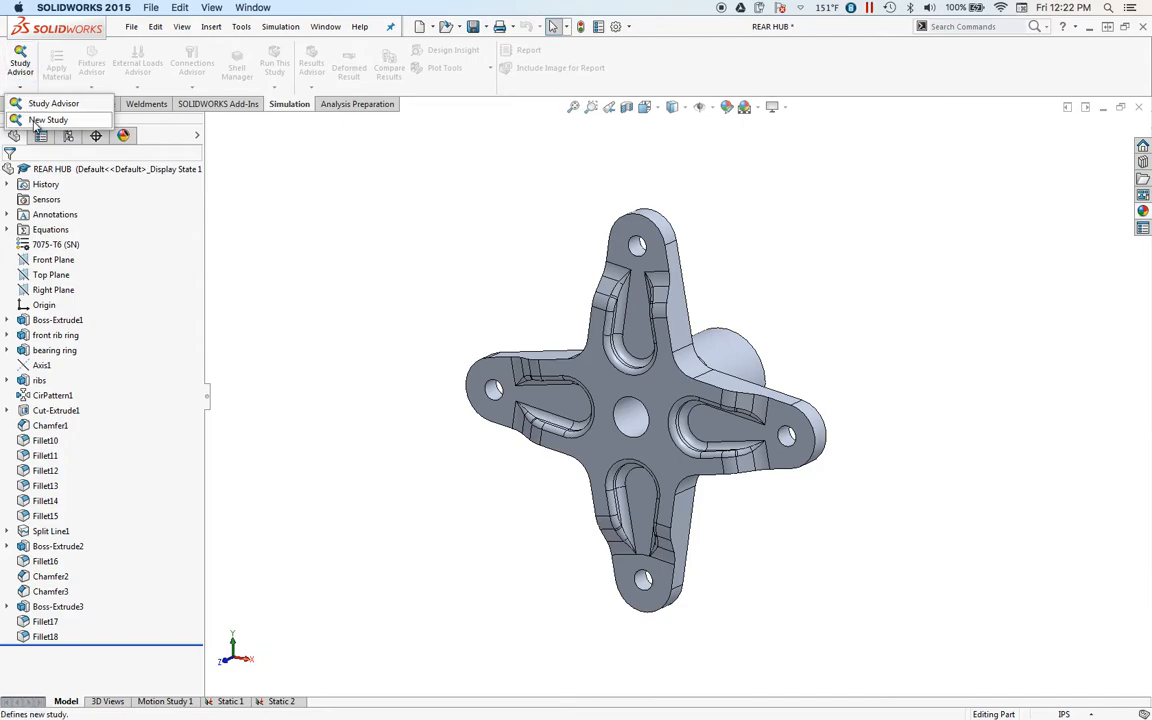
left_click(40, 120)
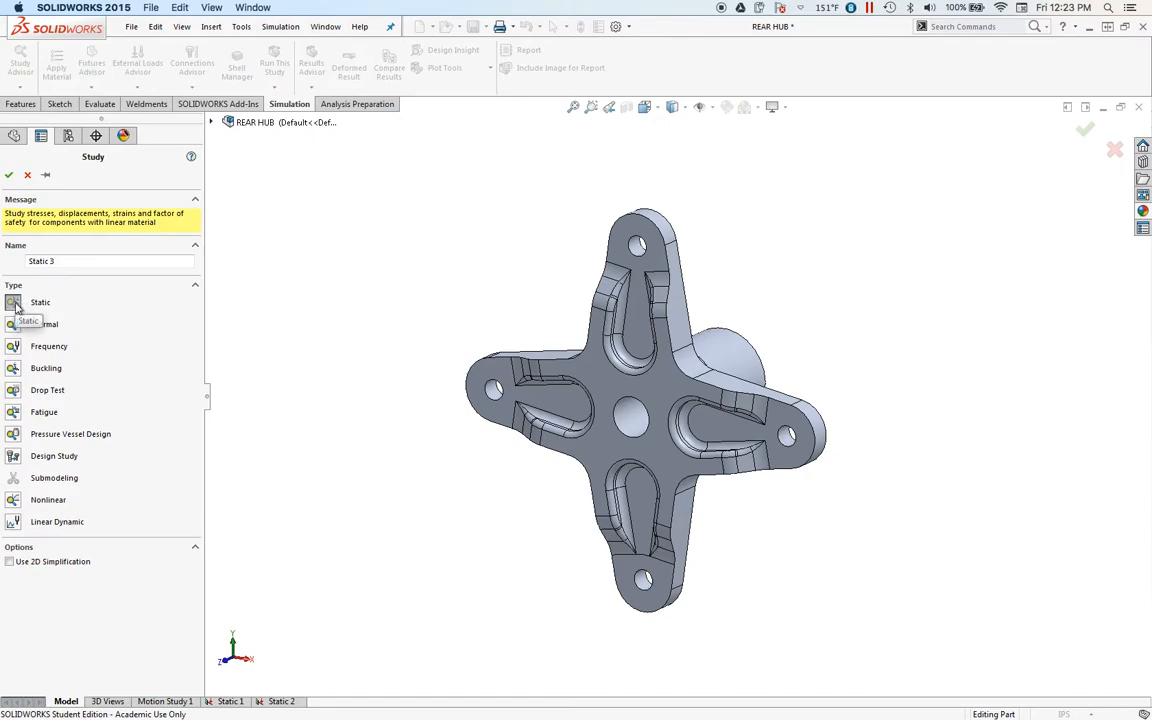
left_click(9, 176)
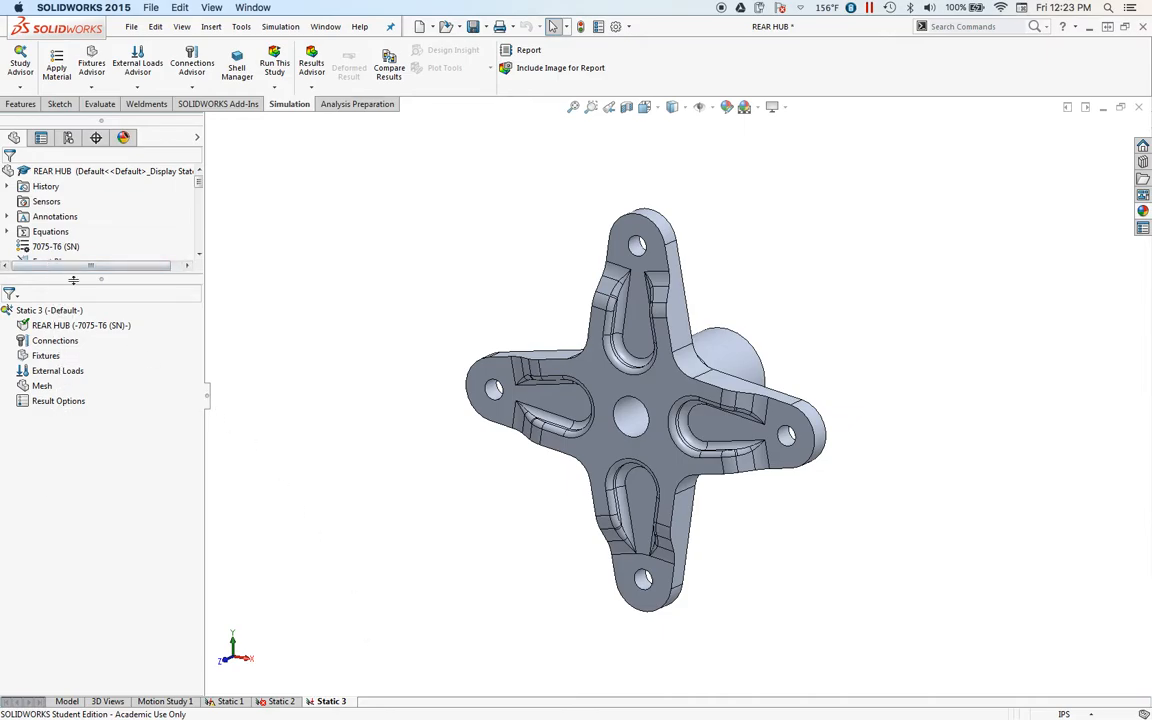
mouse_move(101, 281)
left_mouse_down()
mouse_move(101, 499)
mouse_move(99, 264)
left_mouse_up()
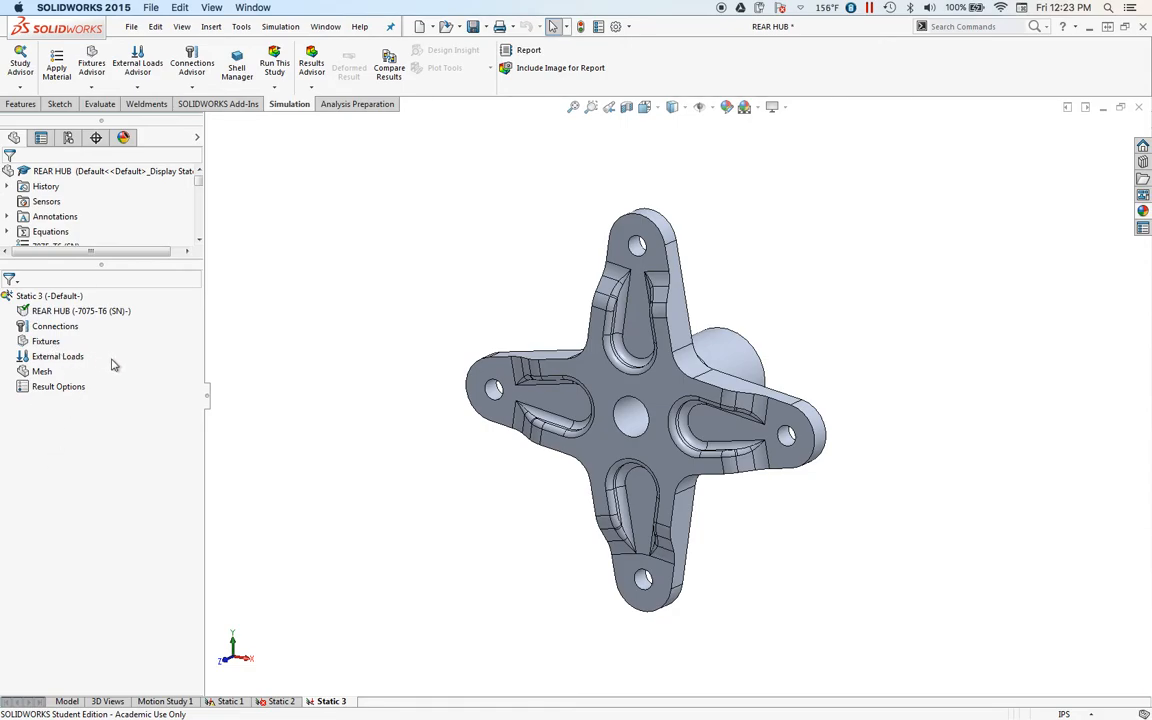
Apply the aluminium alloy 7075-T6 (SN) to the rear hub in the static study.
left_click(68, 77)
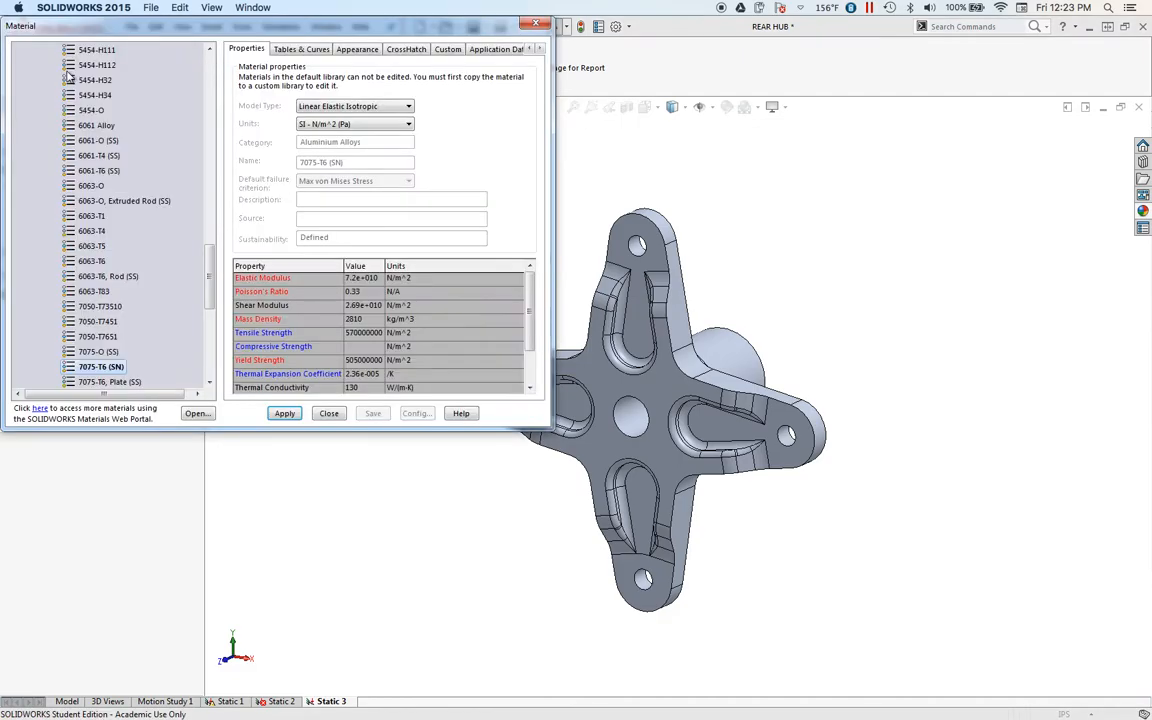
scroll(190, 258, "down", 3)
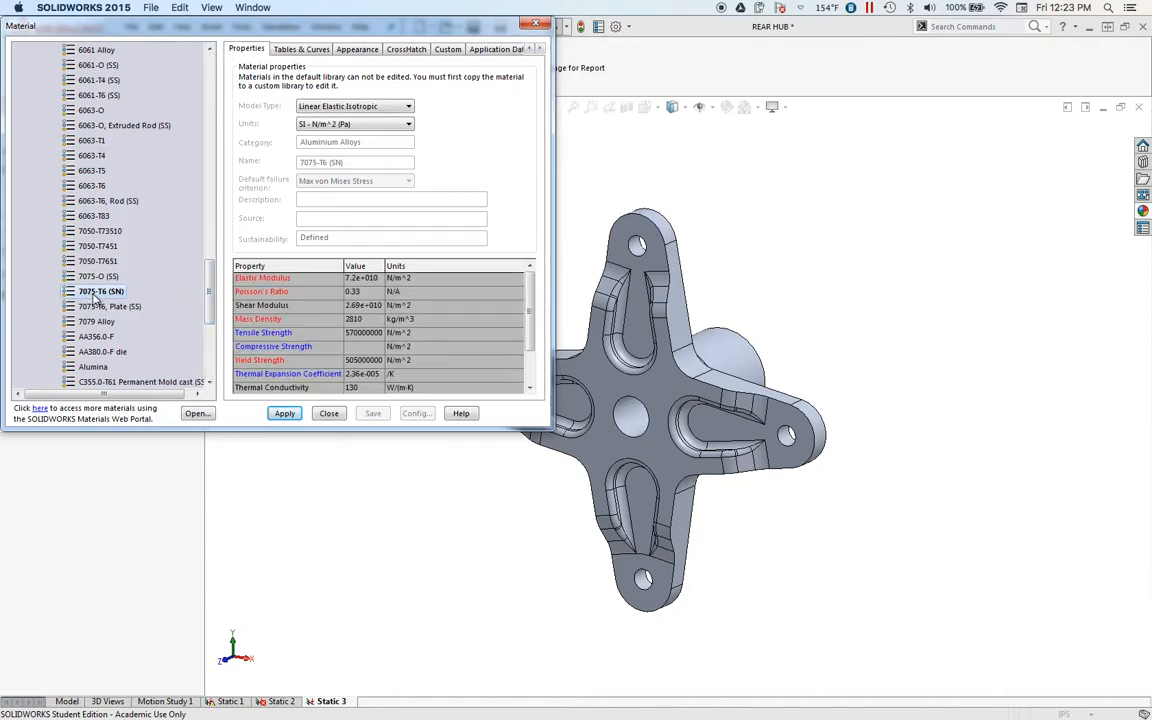
left_click(284, 413)
left_click(329, 414)
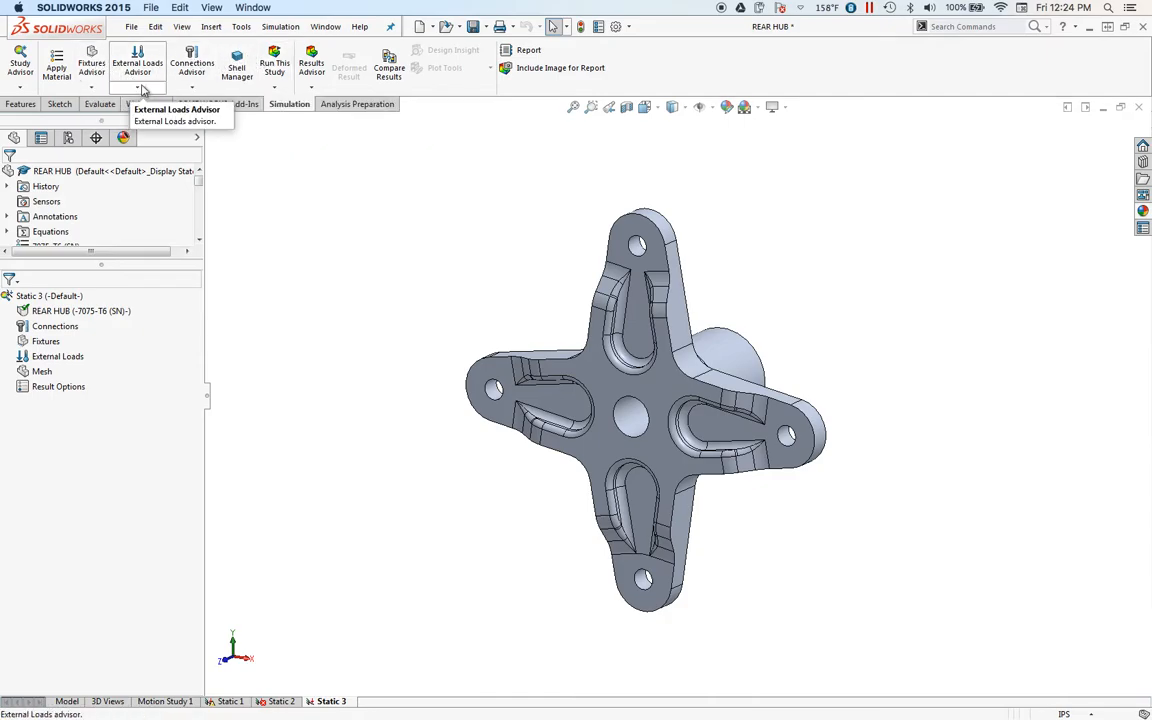
Start a Fixed Geometry fixture and select one flat inner face in the hub shaft's open end.
left_click(92, 88)
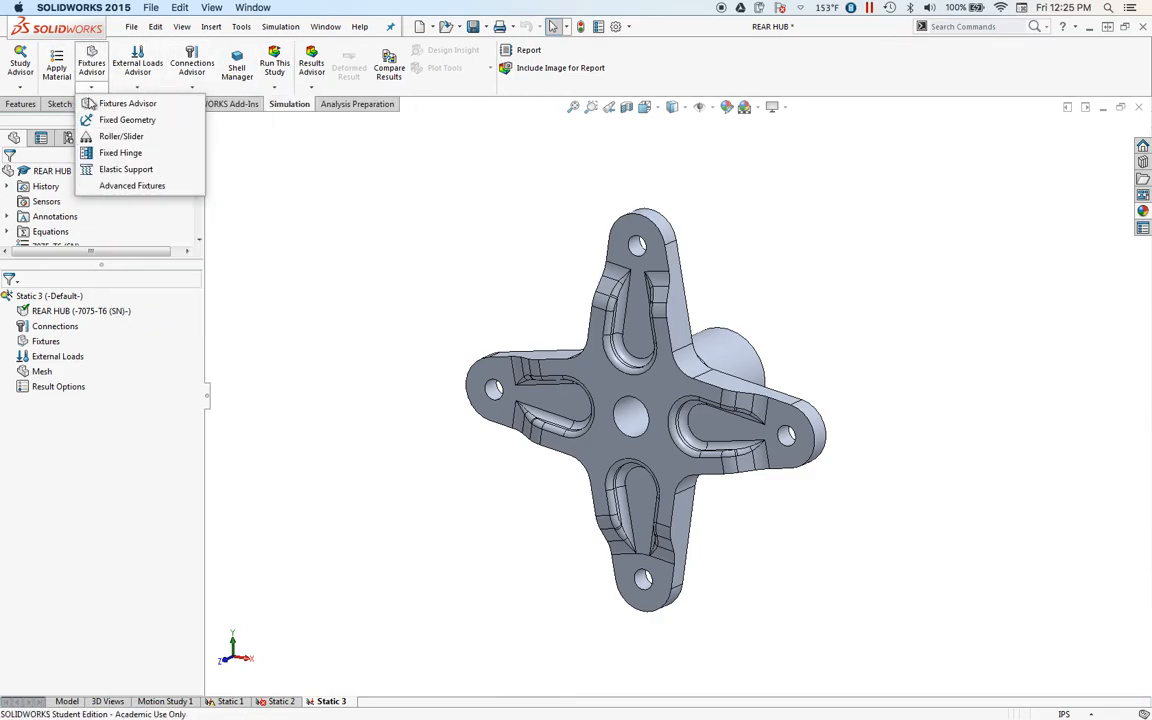
left_click(118, 120)
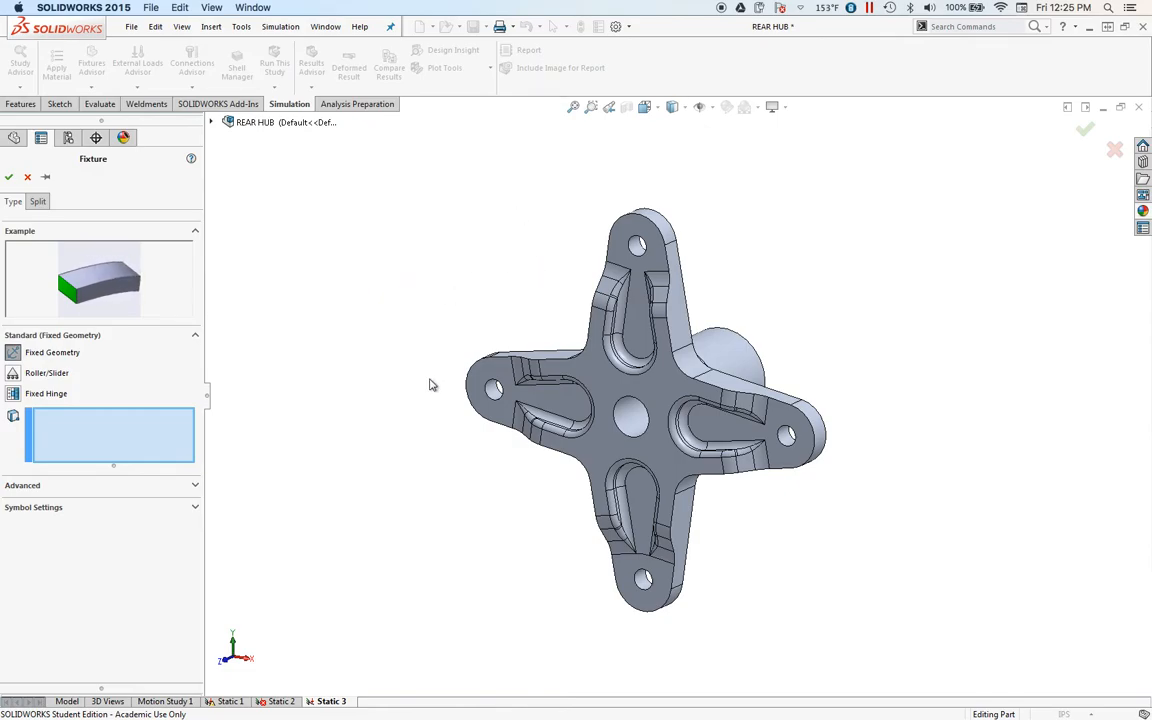
left_click(616, 390)
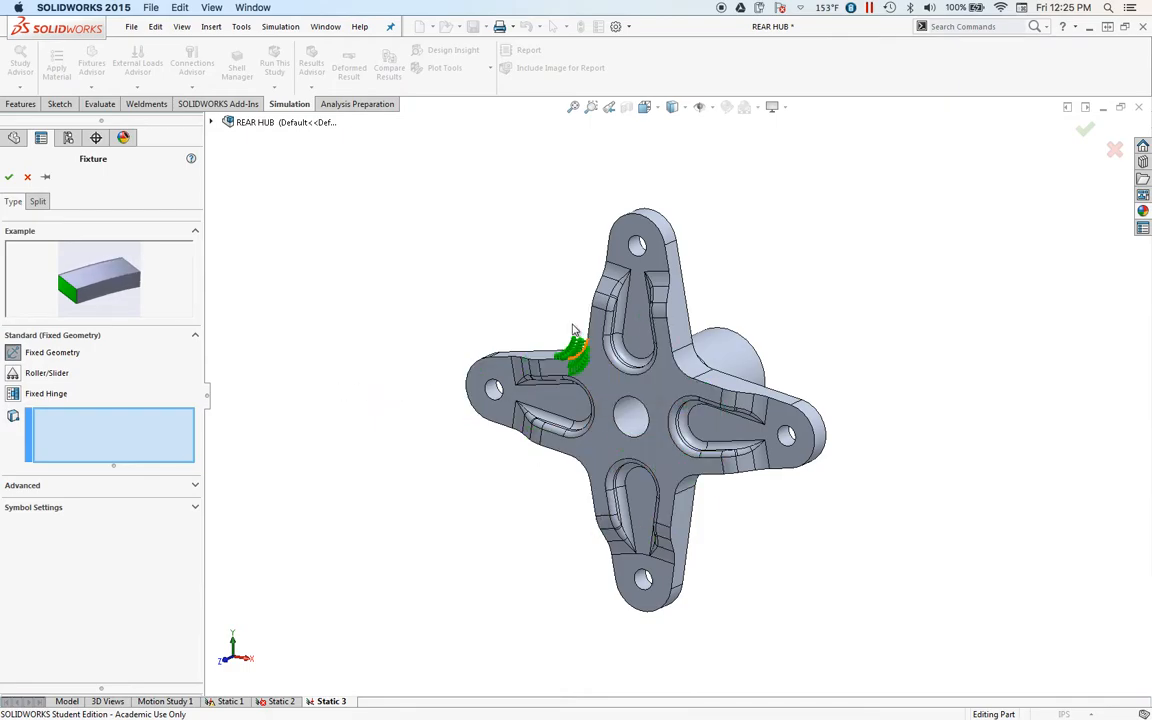
left_click(712, 346)
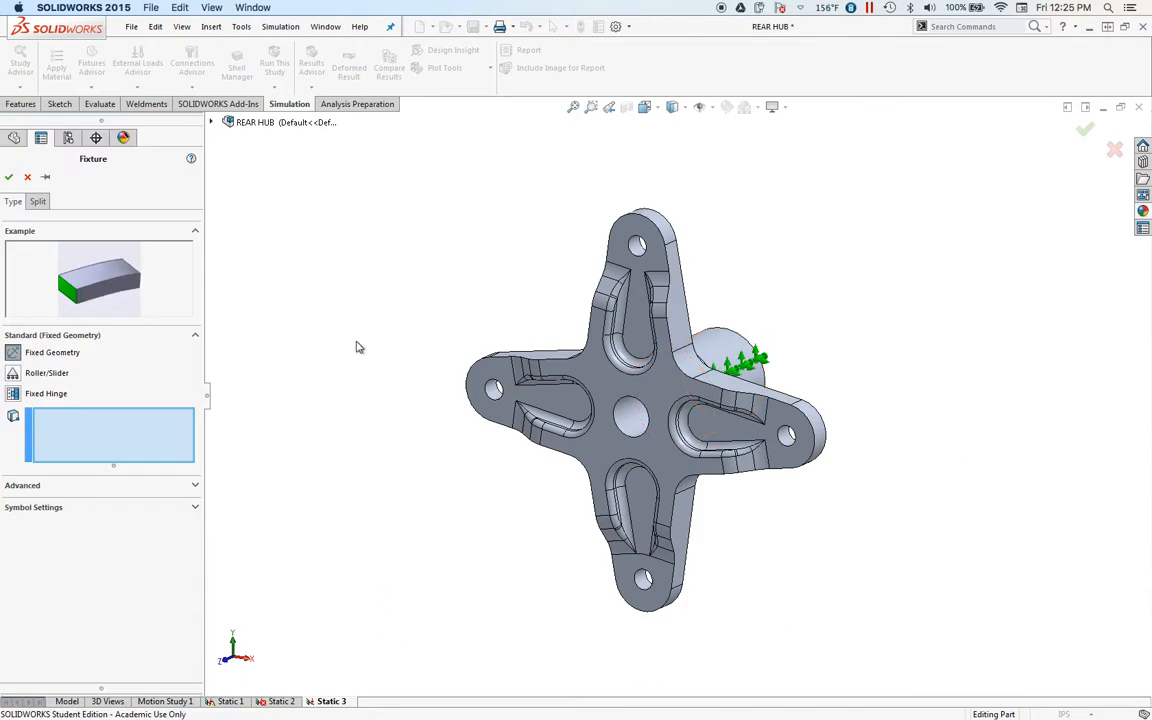
middle_click_drag(424, 252, 306, 329)
middle_click_drag(823, 403, 1057, 442)
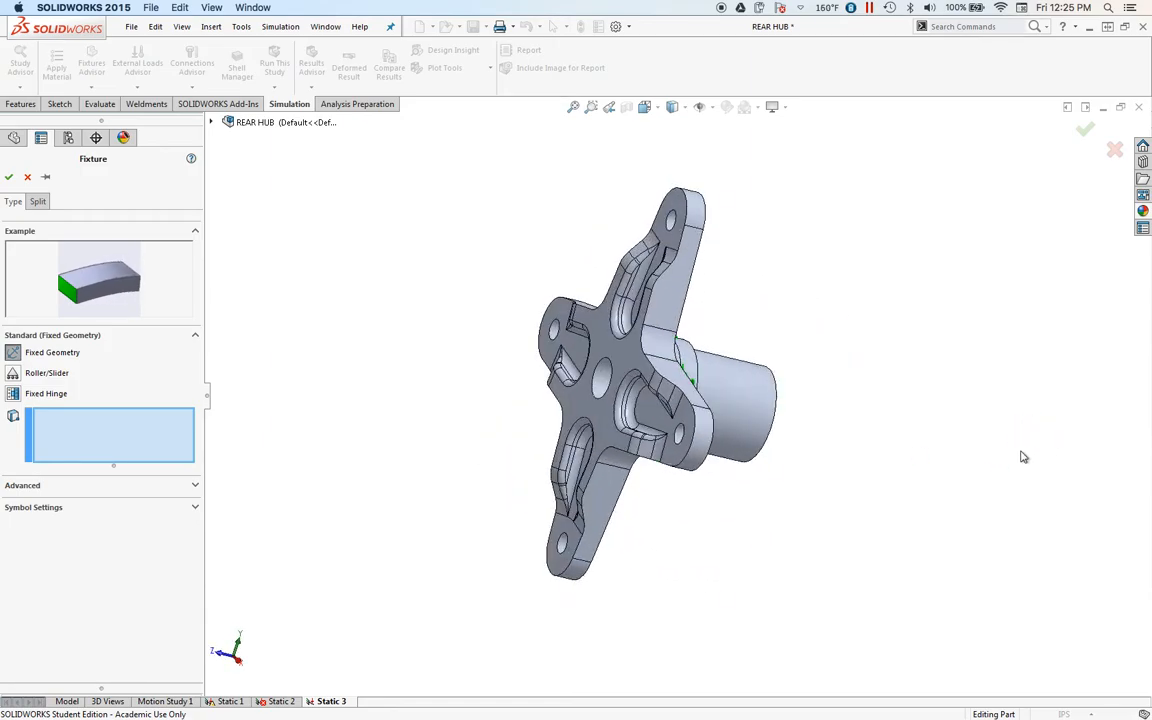
middle_click_drag(892, 435, 930, 436)
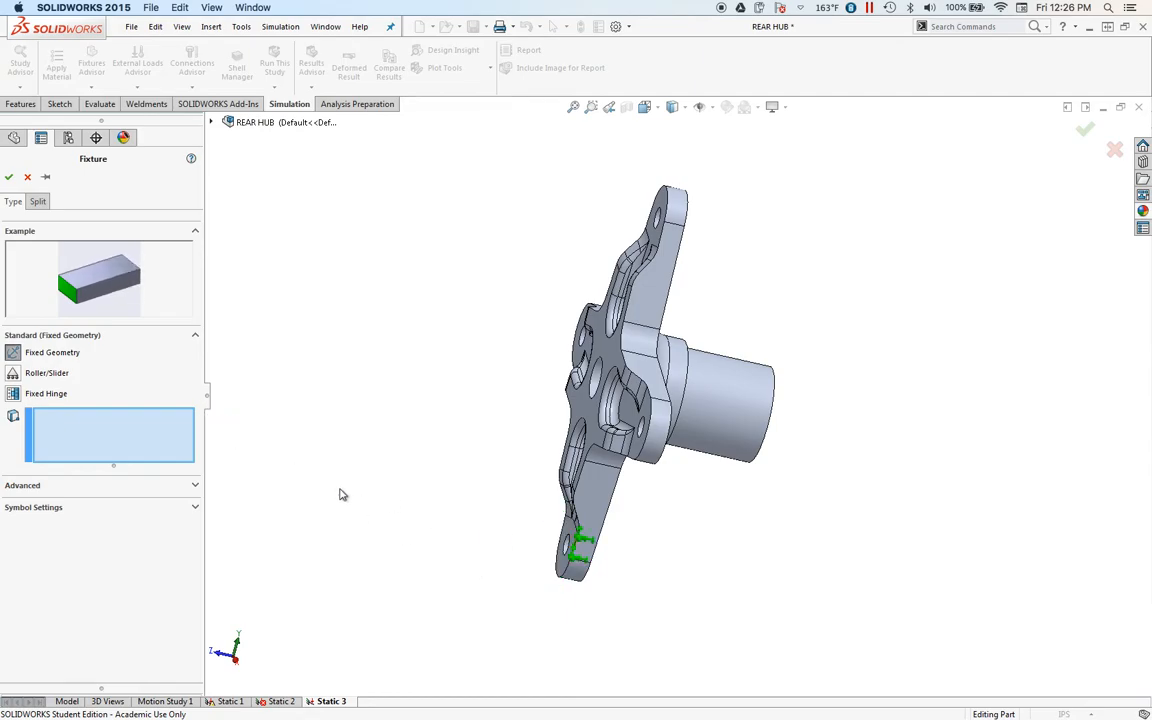
left_click(562, 572)
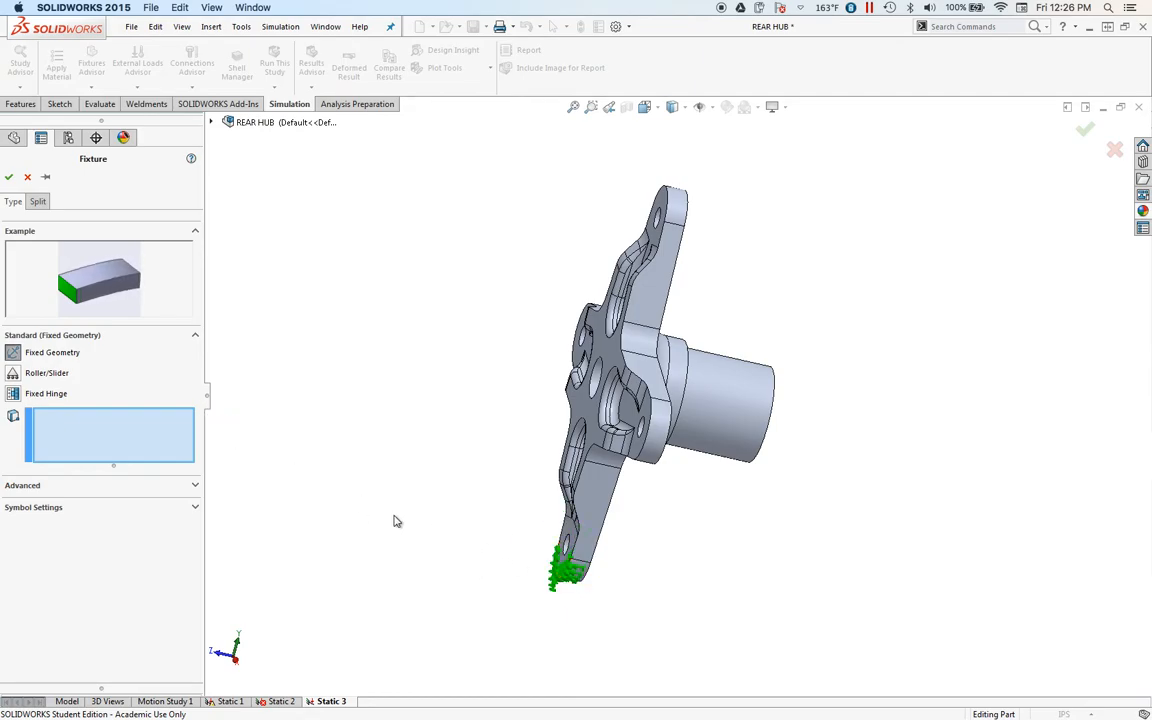
middle_click_drag(429, 506, 520, 538)
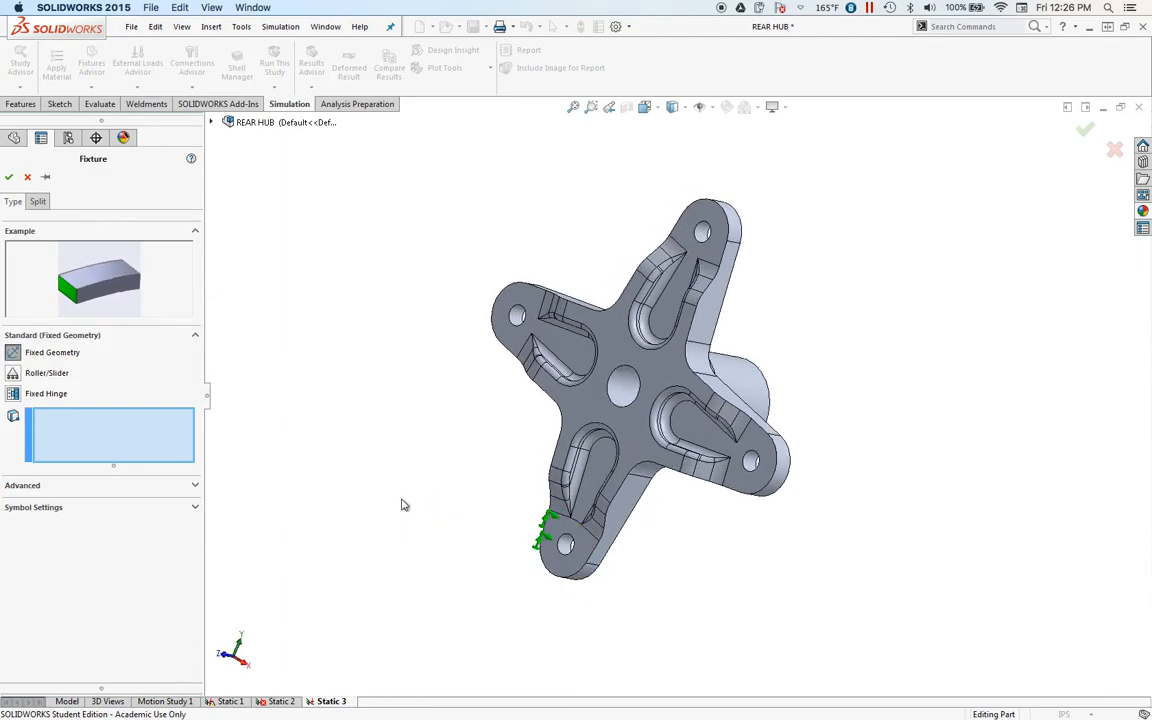
middle_click_drag(460, 558, 352, 467)
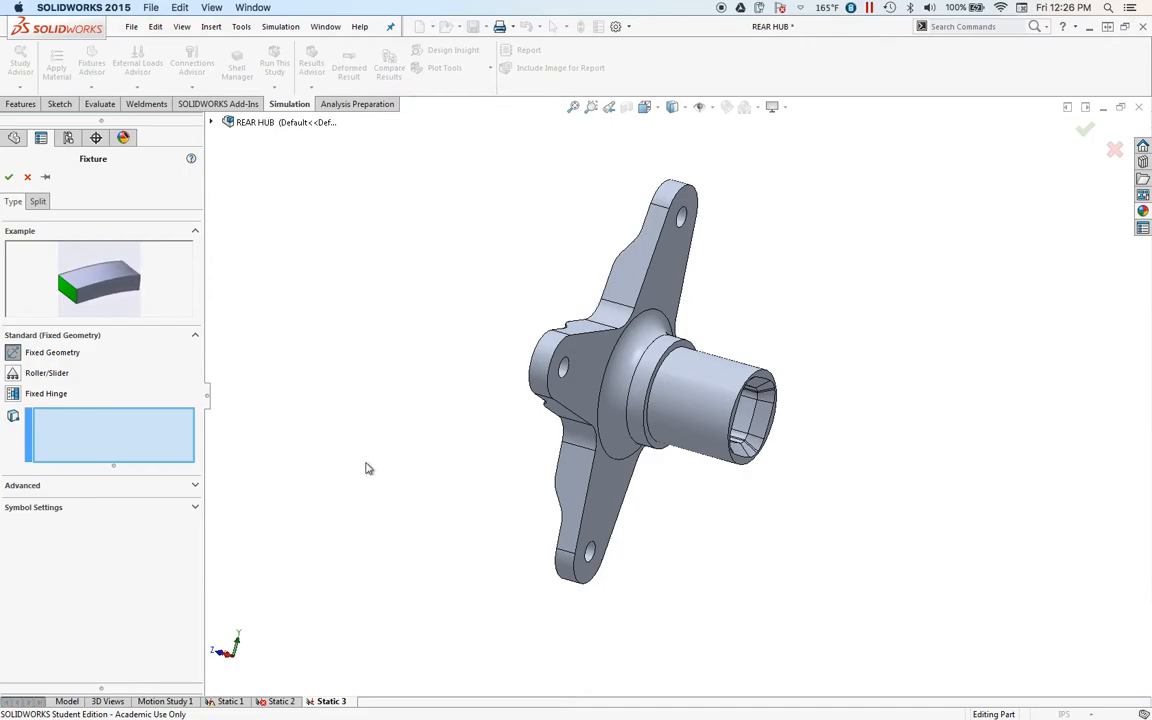
left_click(700, 410)
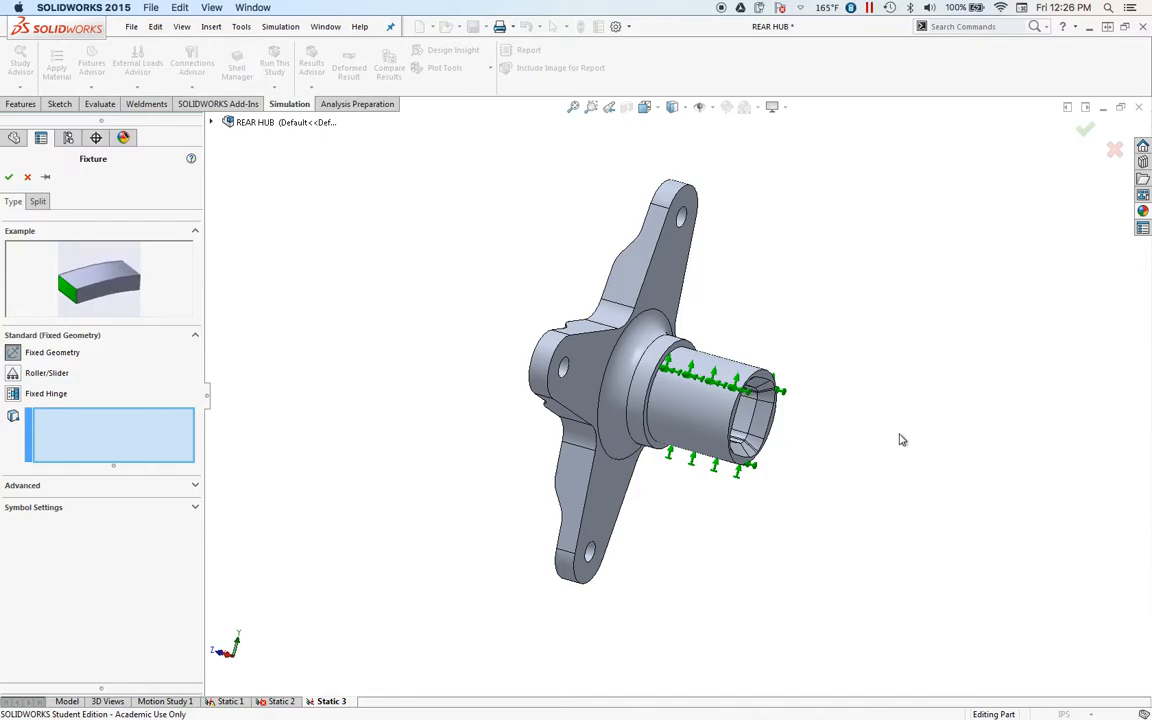
middle_click_drag(919, 452, 849, 363)
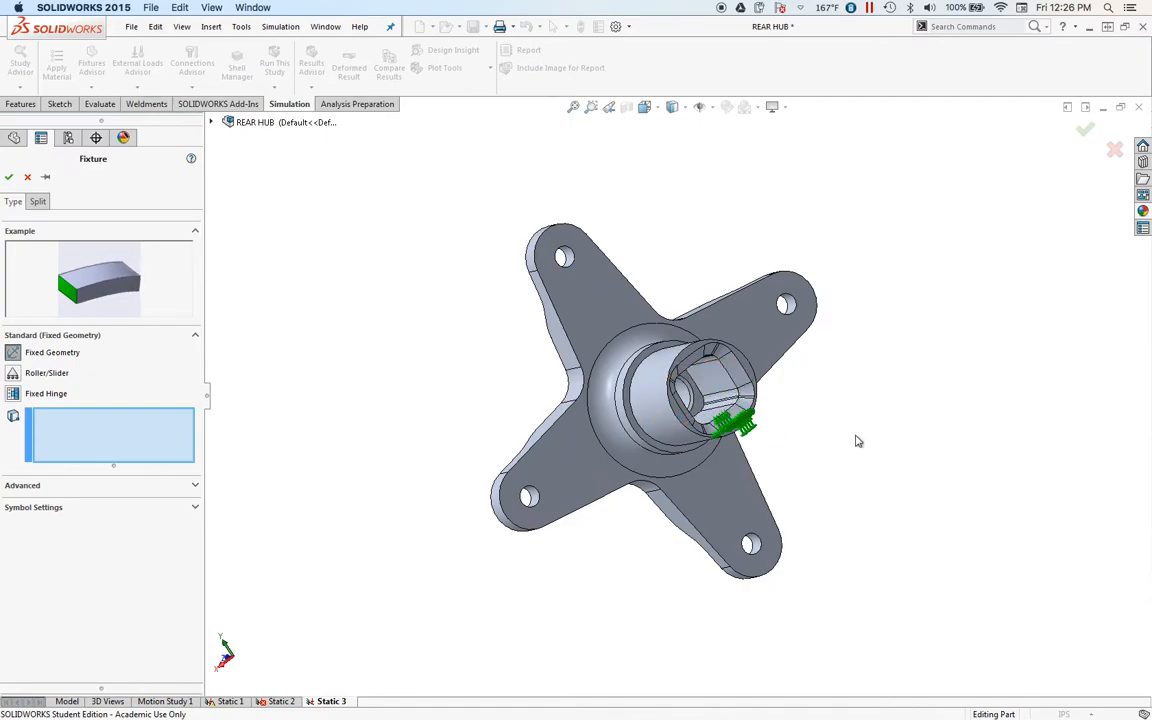
middle_click_drag(925, 435, 765, 403)
left_click(746, 404)
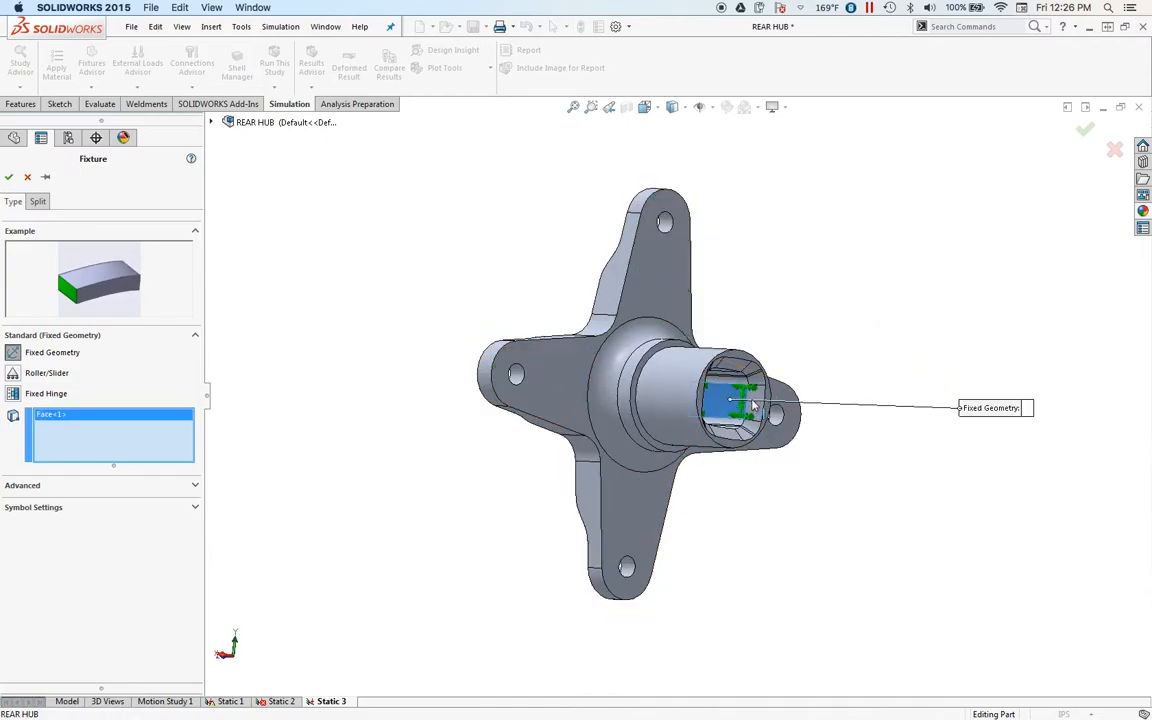
Add three more flat inner faces of the hub shaft's socket to the Fixed Geometry selection.
scroll(732, 380, "down", 7)
middle_click_drag(660, 450, 668, 372)
left_click(555, 439)
middle_click_drag(579, 435, 514, 643)
left_click(425, 492)
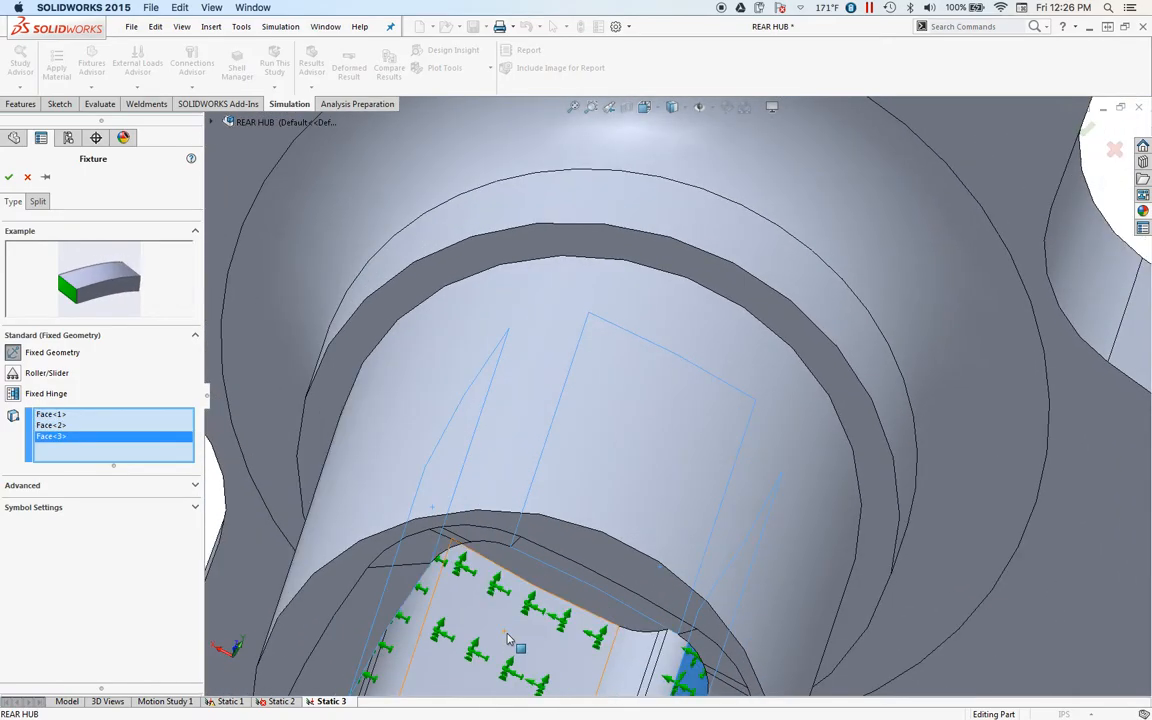
left_click(507, 637)
scroll(650, 465, "up", 5)
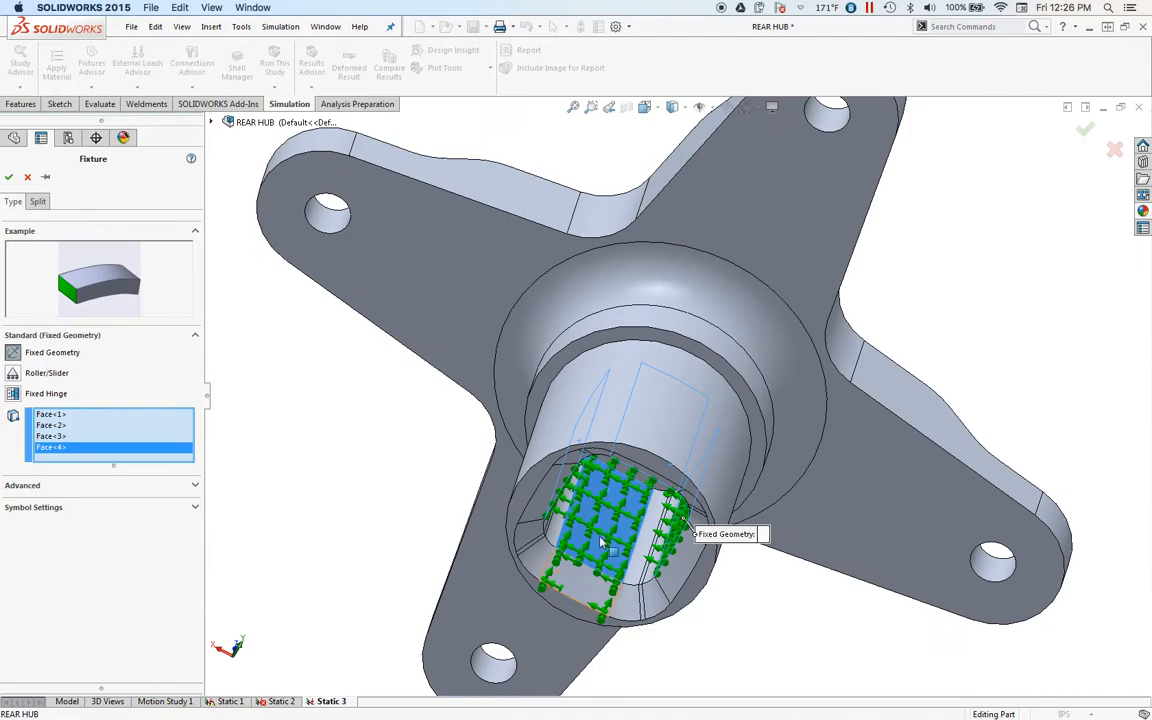
Add the ring-shaped end face of the hub shaft to the fixed faces and apply the fixture.
left_click(648, 465)
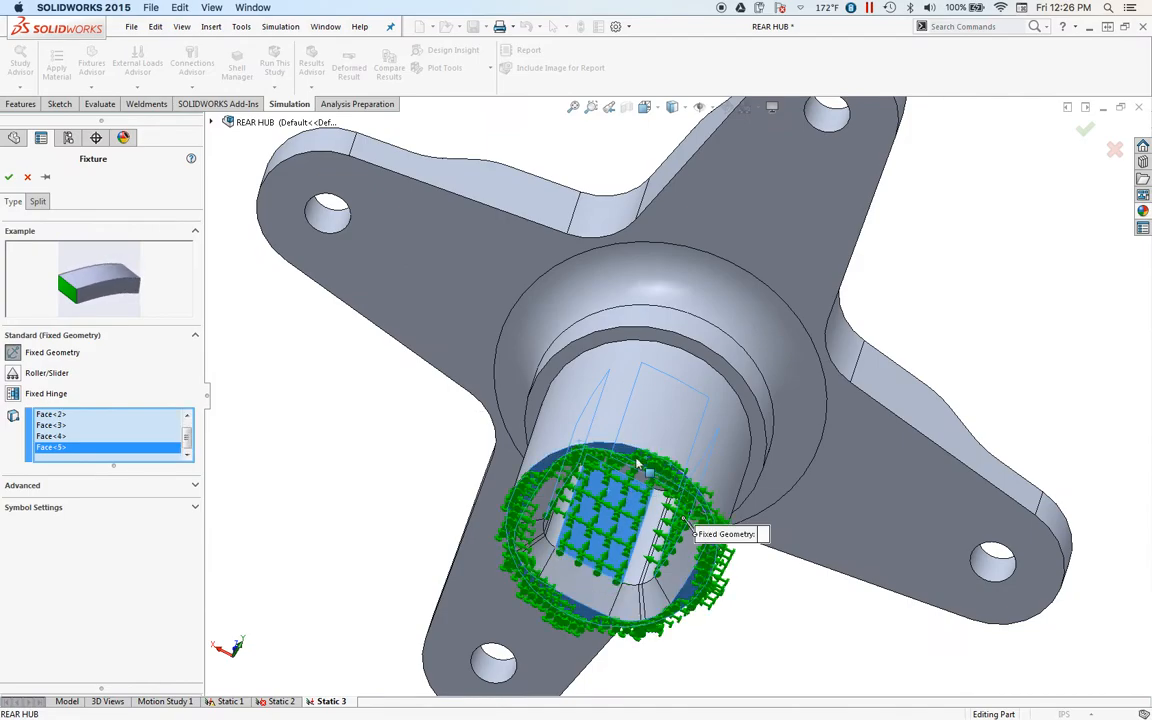
scroll(432, 473, "up", 5)
middle_click_drag(432, 473, 717, 447)
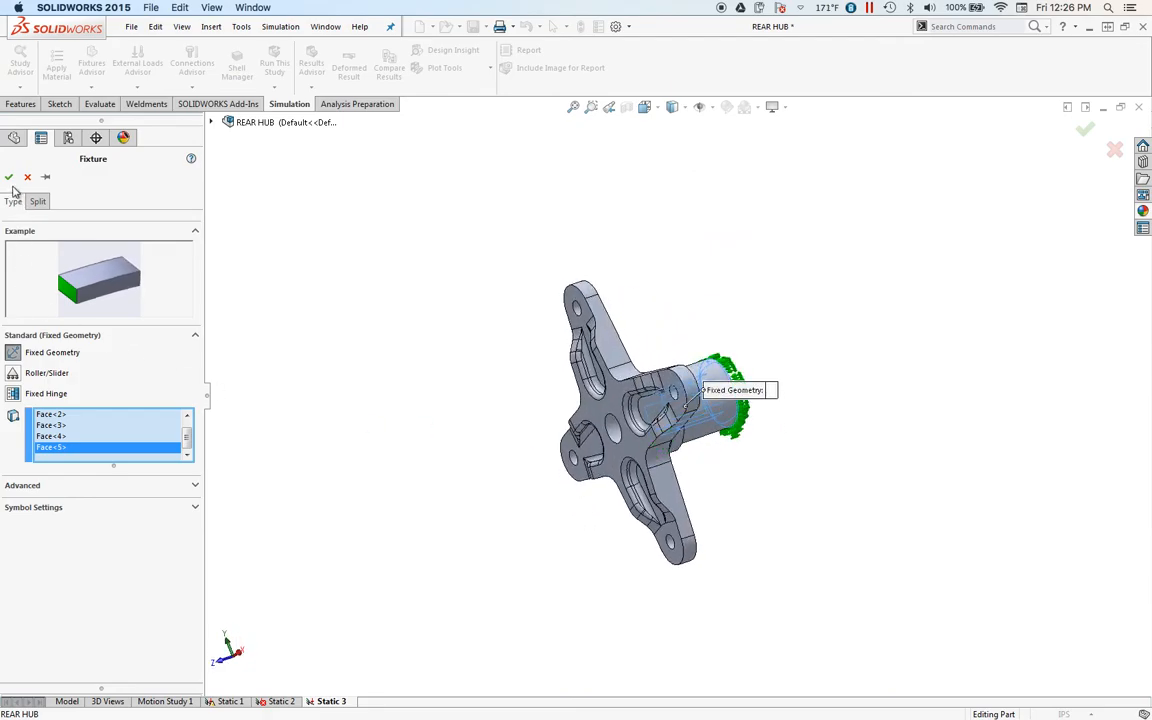
left_click(8, 176)
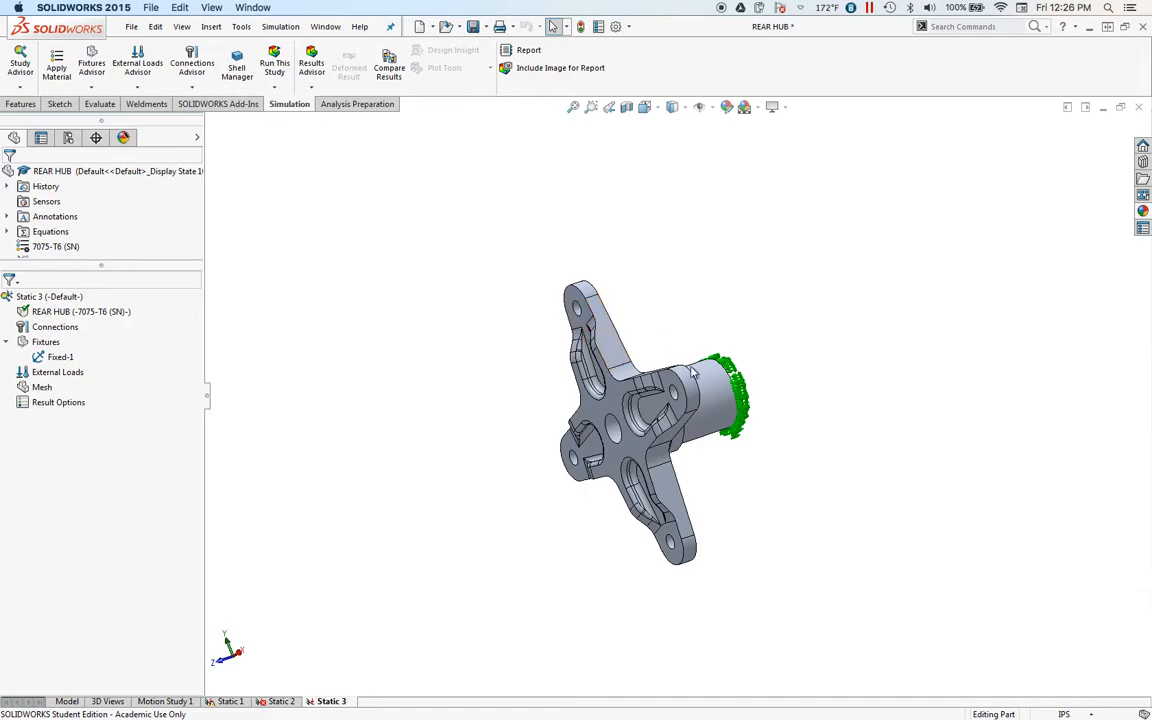
Start a Force load and select the flat split-line face around the bolt hole at the lower arm's tip.
left_click(728, 400)
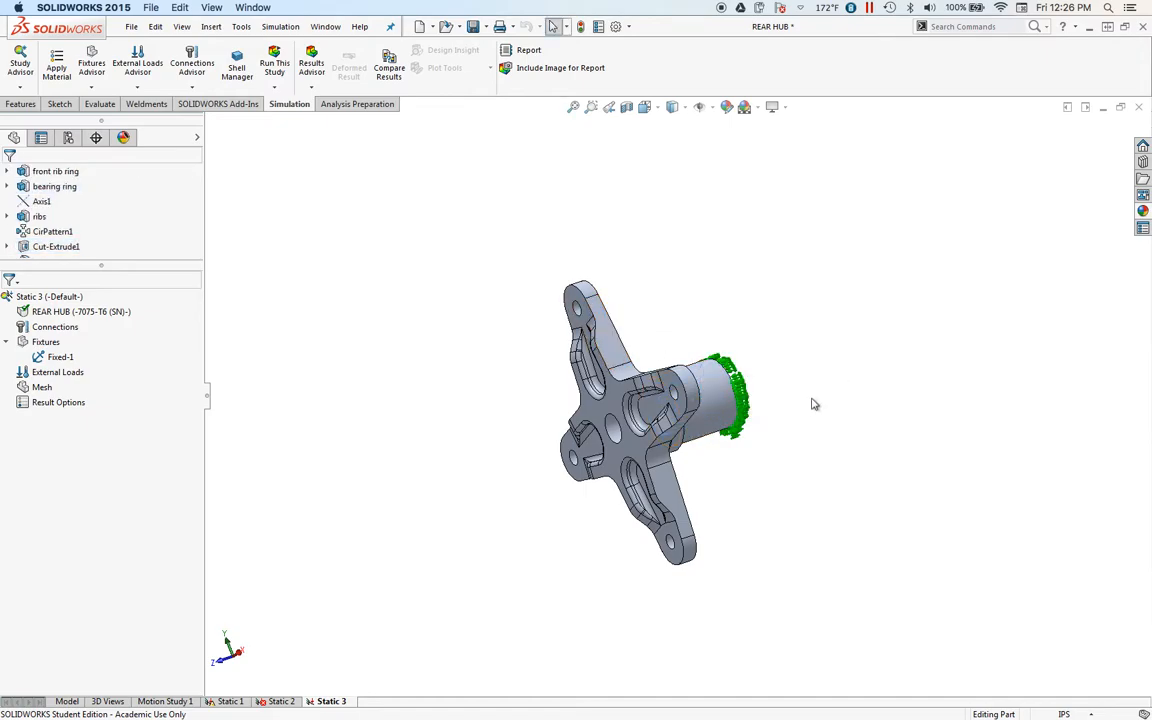
middle_click_drag(860, 432, 836, 399)
middle_click_drag(841, 475, 656, 548)
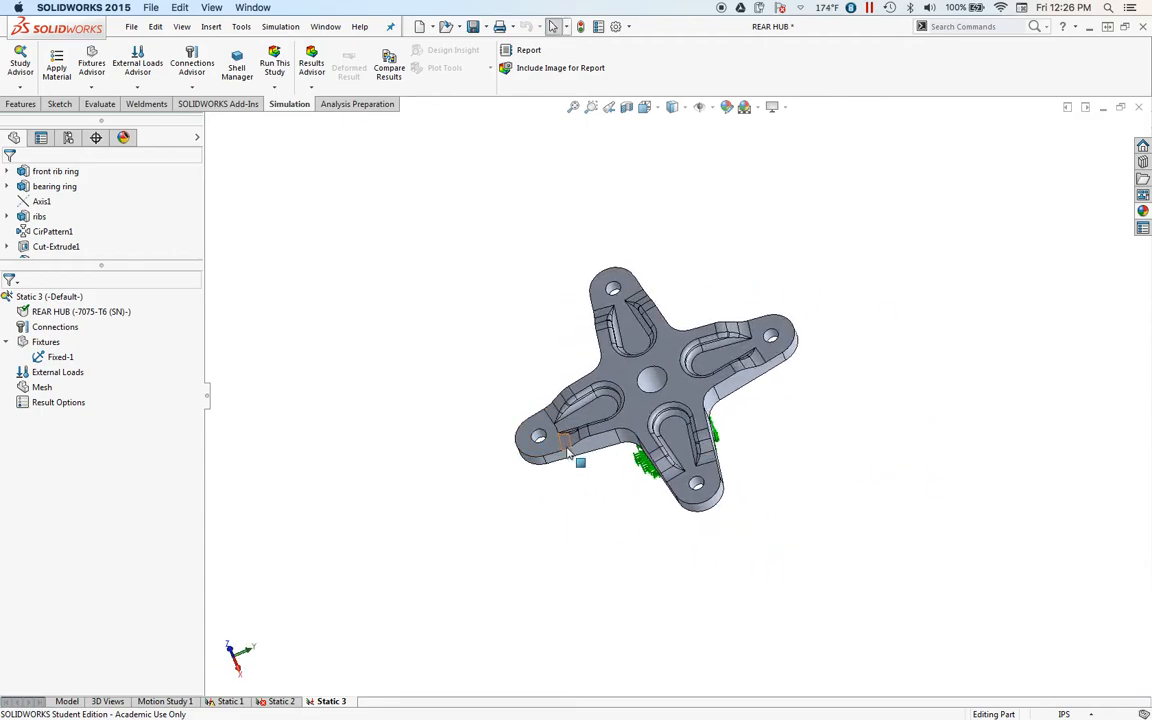
scroll(555, 437, "up", 3)
scroll(623, 413, "down", 5)
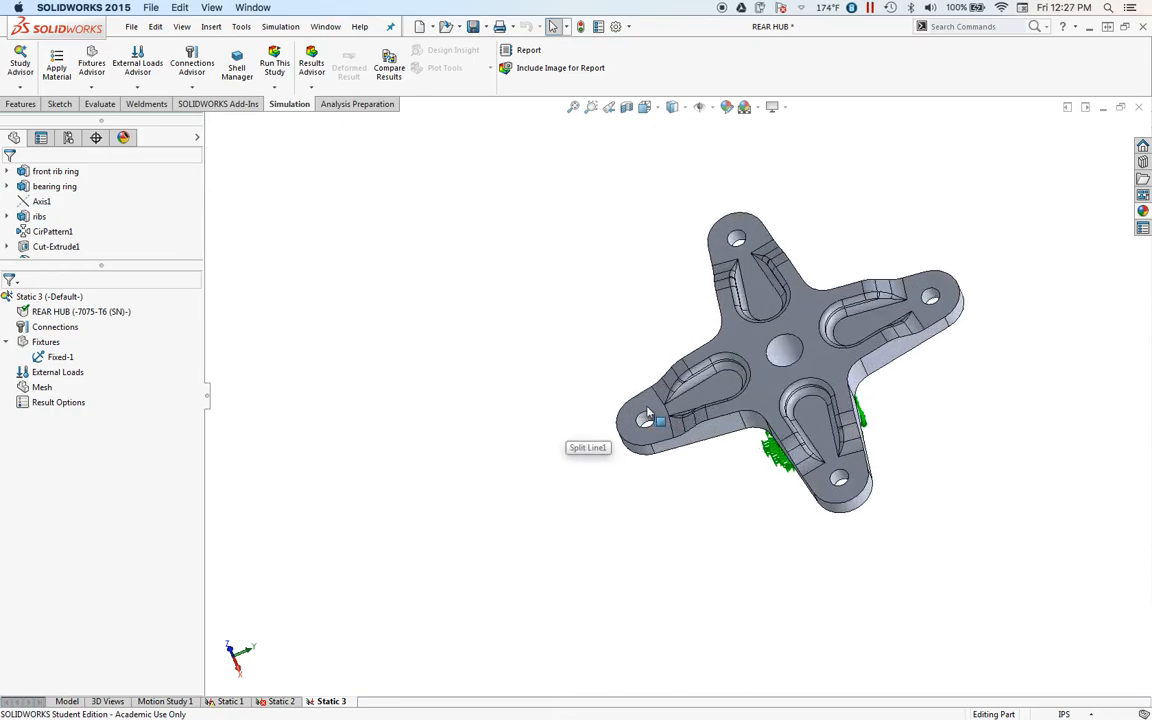
middle_click_drag(756, 530, 771, 580)
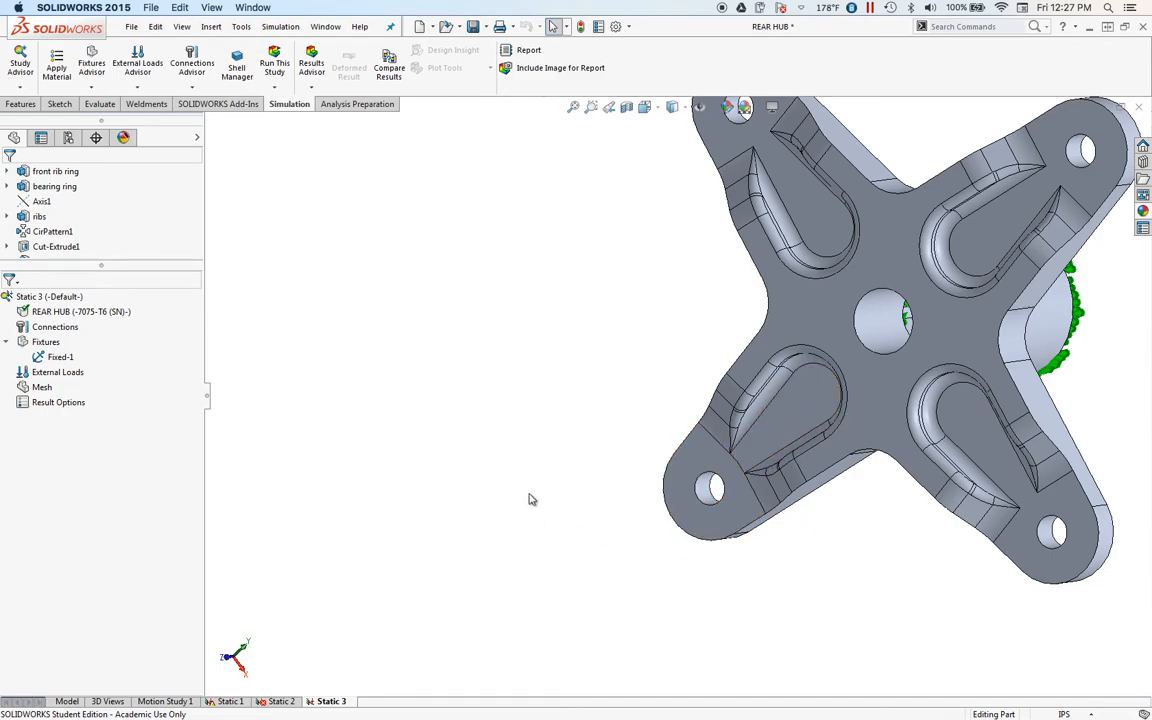
left_click(139, 93)
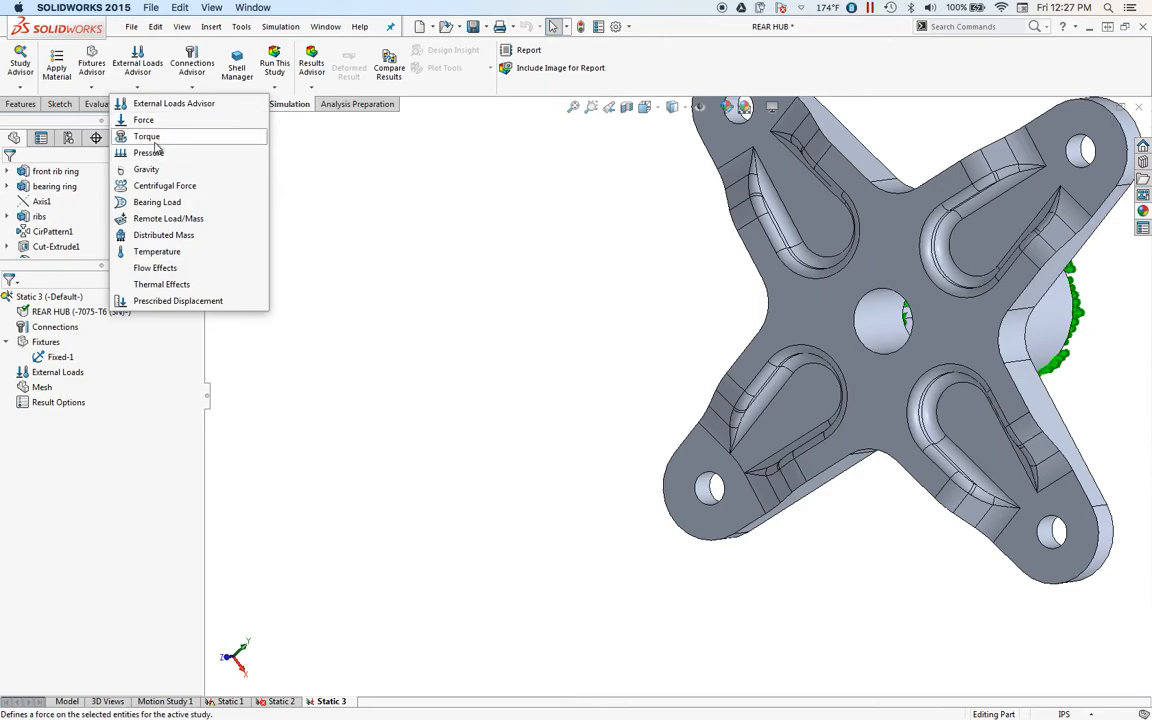
left_click(196, 128)
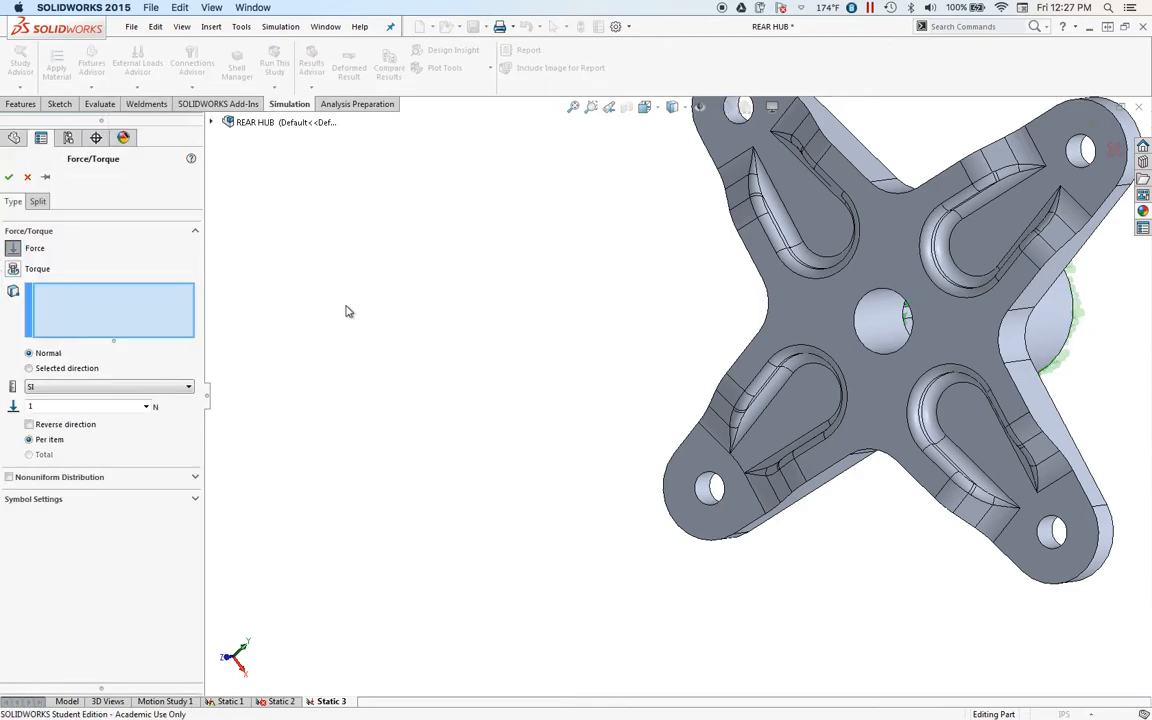
middle_click_drag(622, 311, 840, 195)
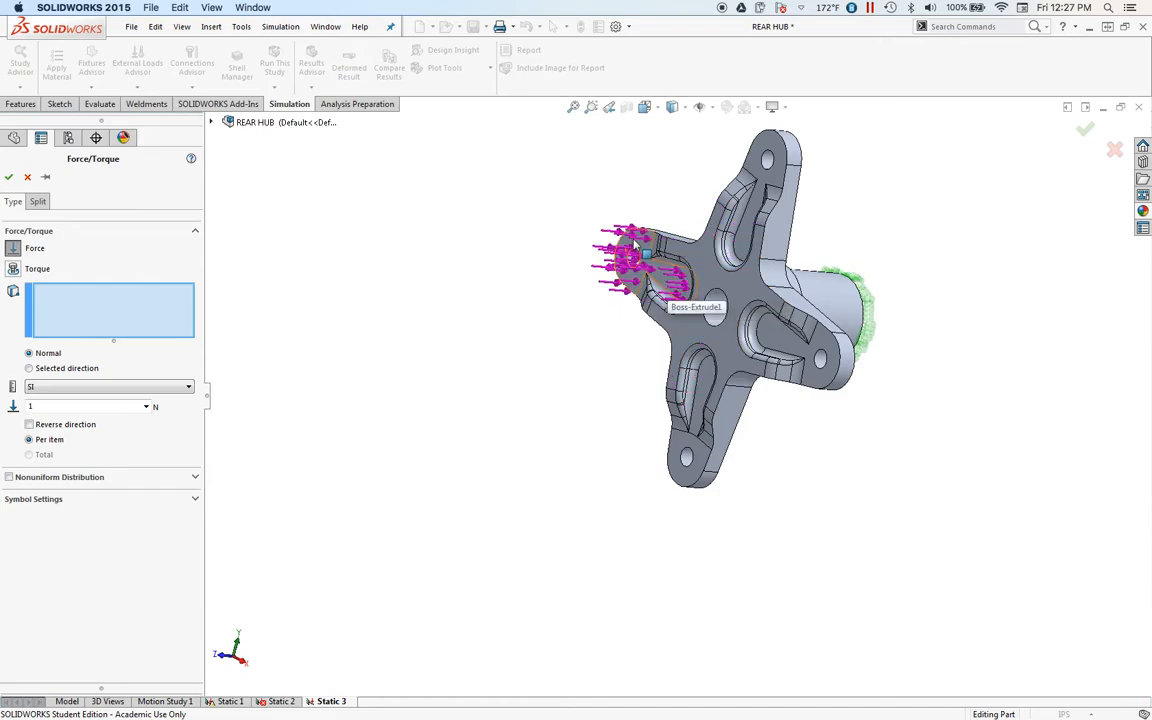
left_click(688, 482)
scroll(700, 445, "down", 3)
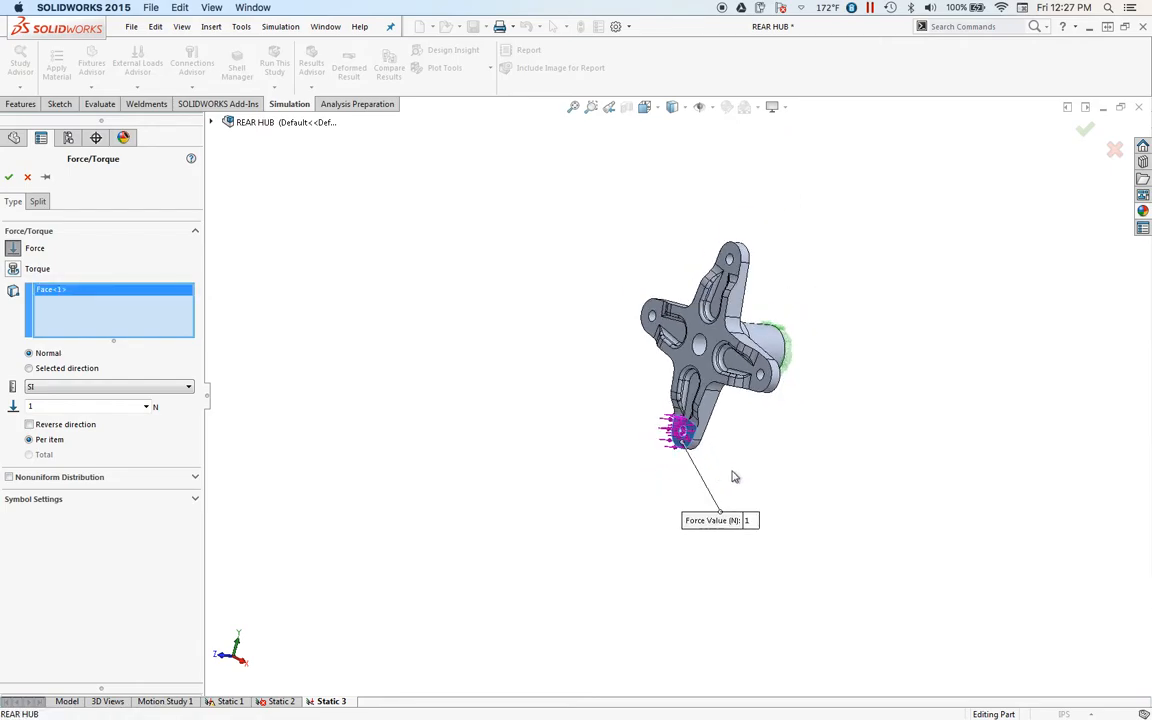
Set the force to English (IPS) units and 2200 lbf, normal to the selected arm-tip face, and apply the load.
scroll(697, 433, "up", 3)
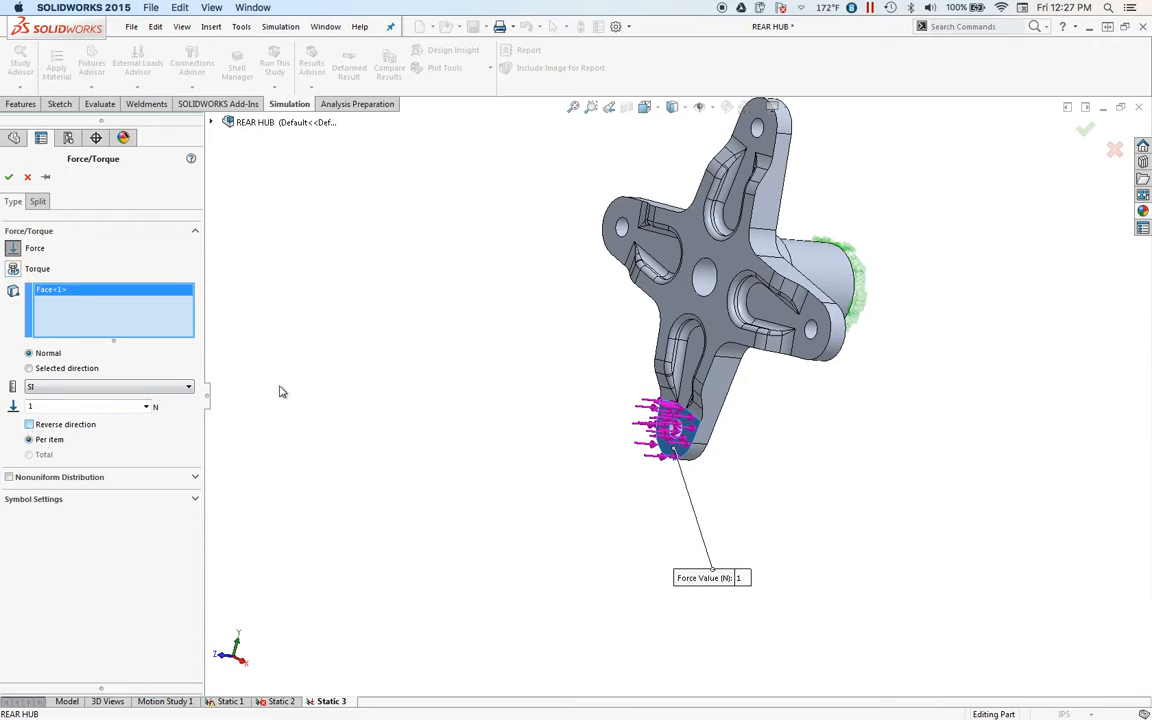
scroll(791, 215, "down", 3)
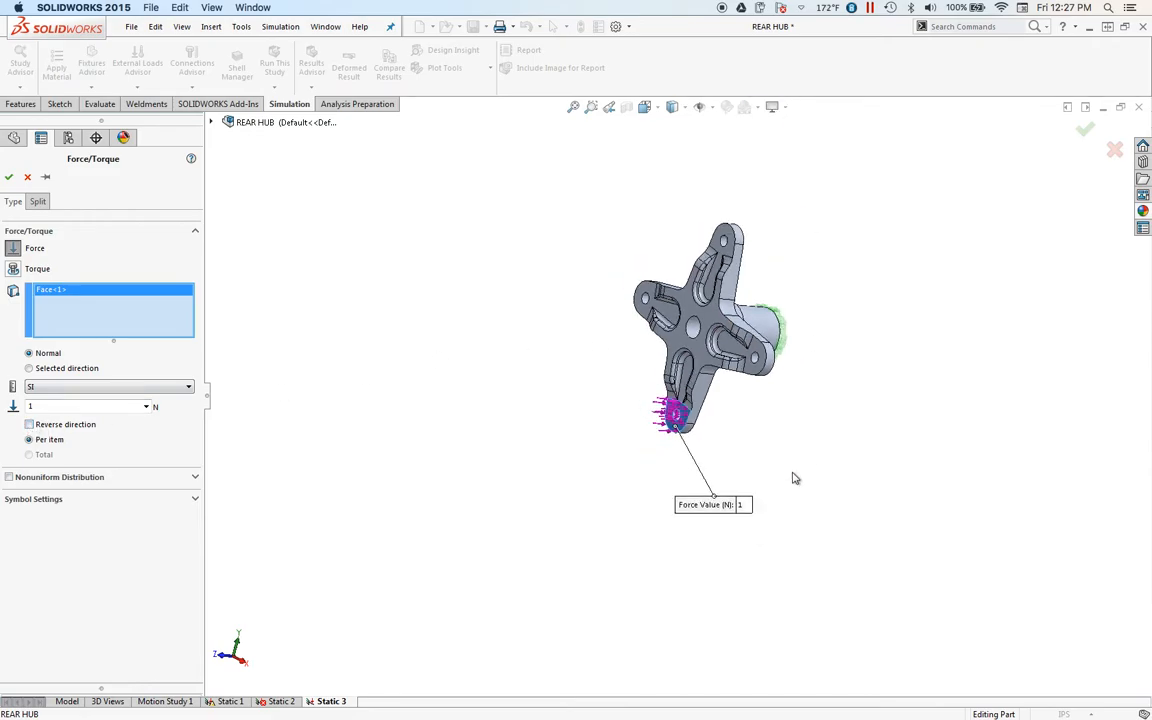
scroll(799, 474, "down", 3)
scroll(614, 182, "up", 2)
scroll(609, 211, "down", 3)
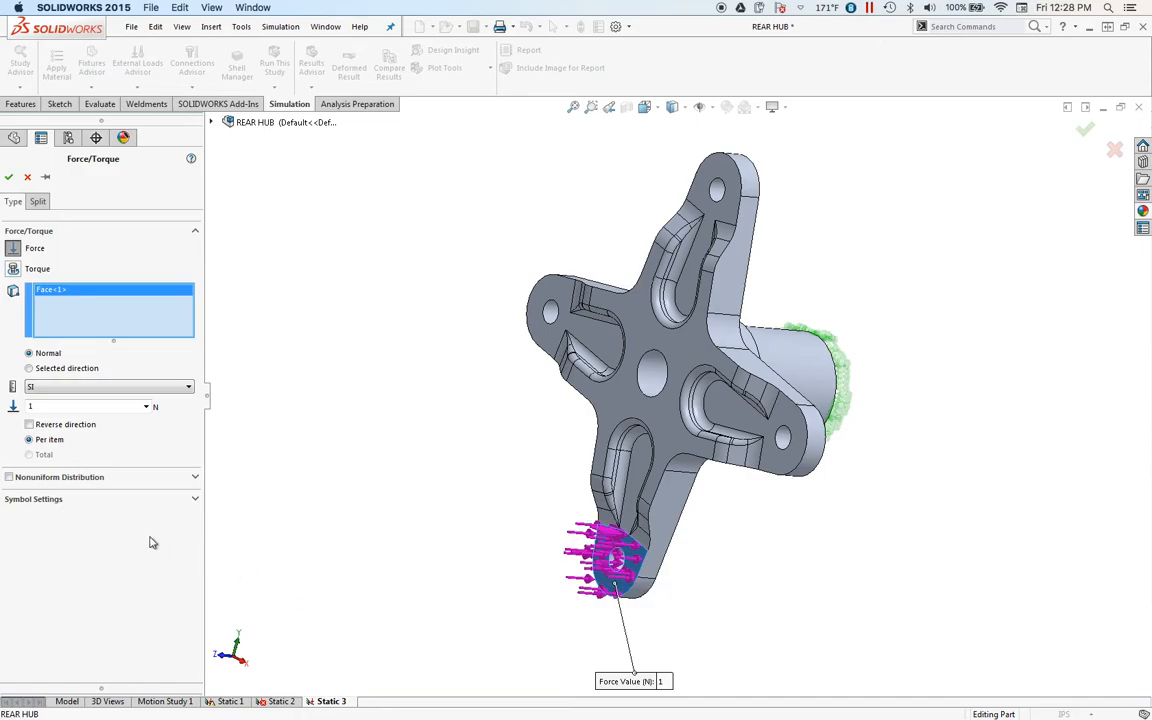
left_click_drag(96, 408, 4, 409)
left_click(138, 390)
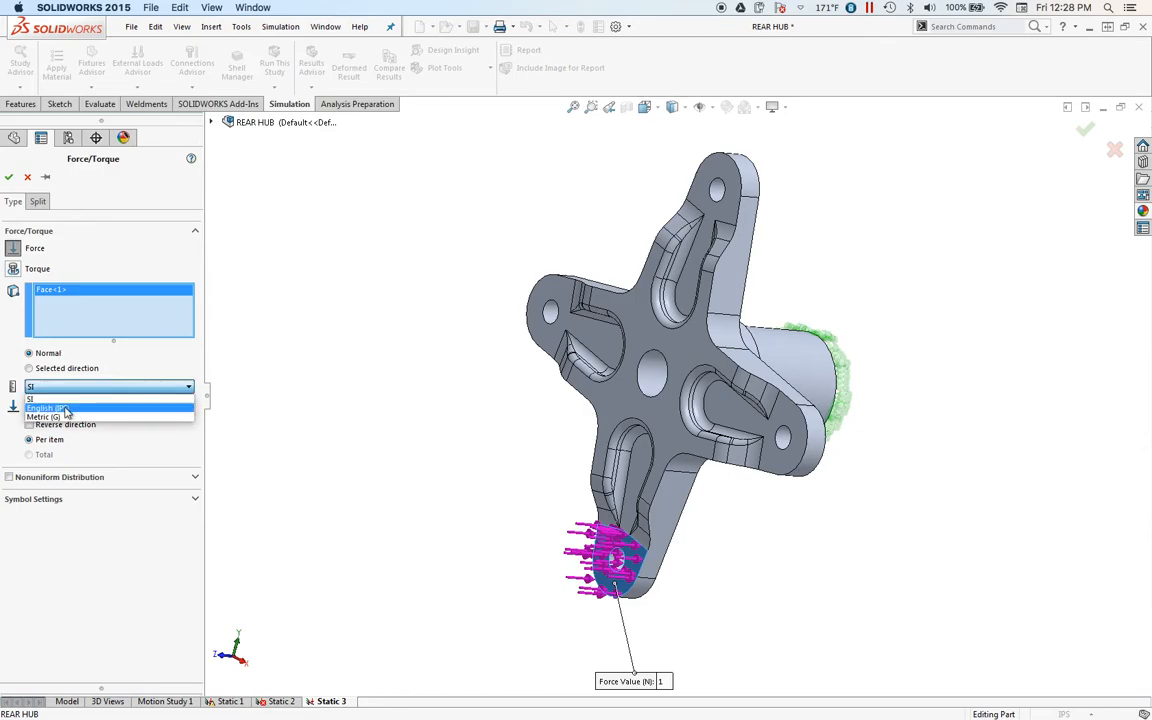
left_click(66, 410)
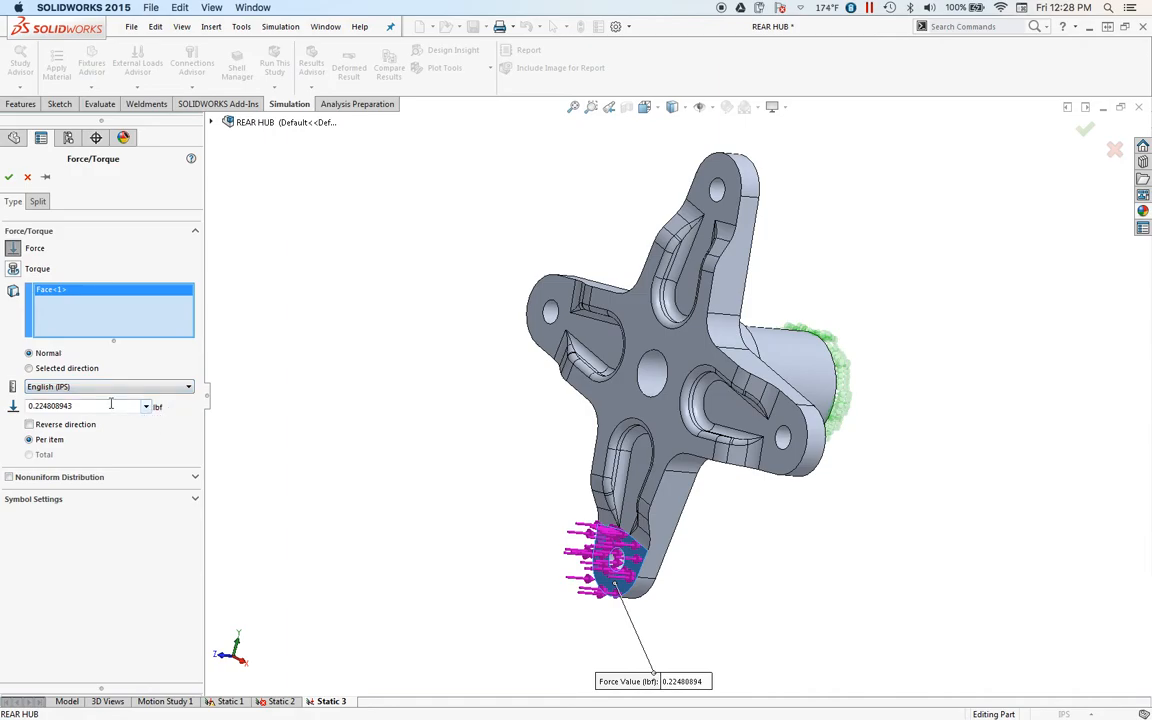
left_click_drag(111, 404, 8, 416)
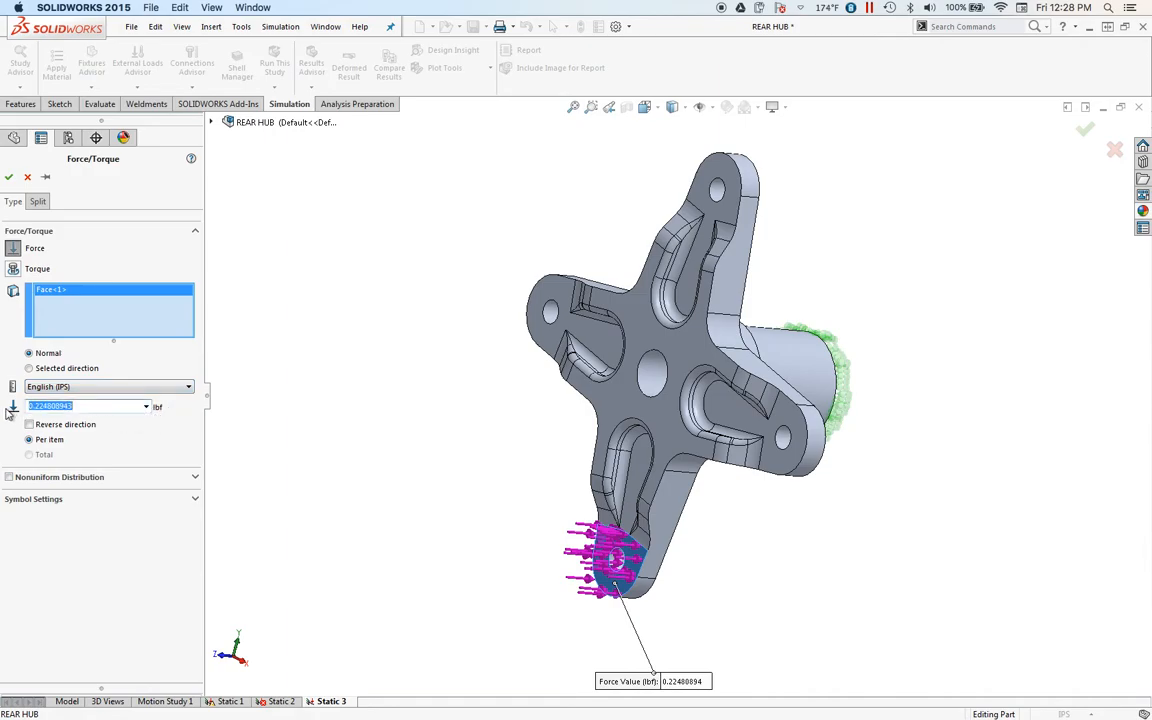
type("2200")
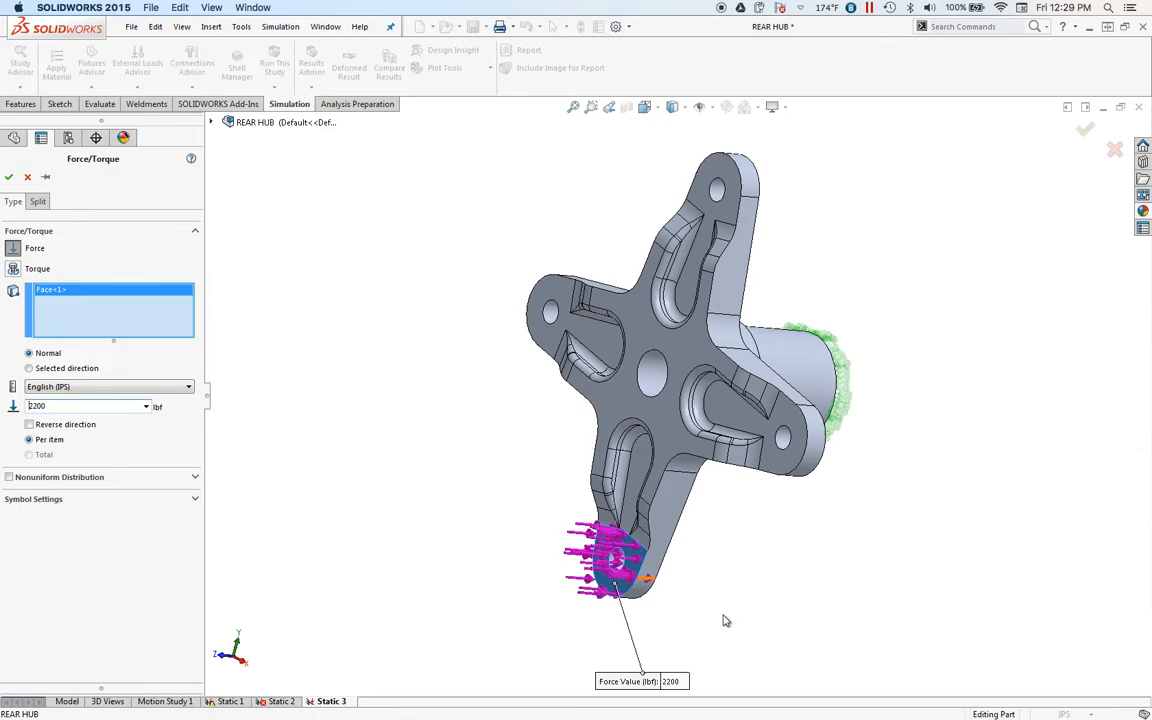
left_click_drag(625, 682, 591, 659)
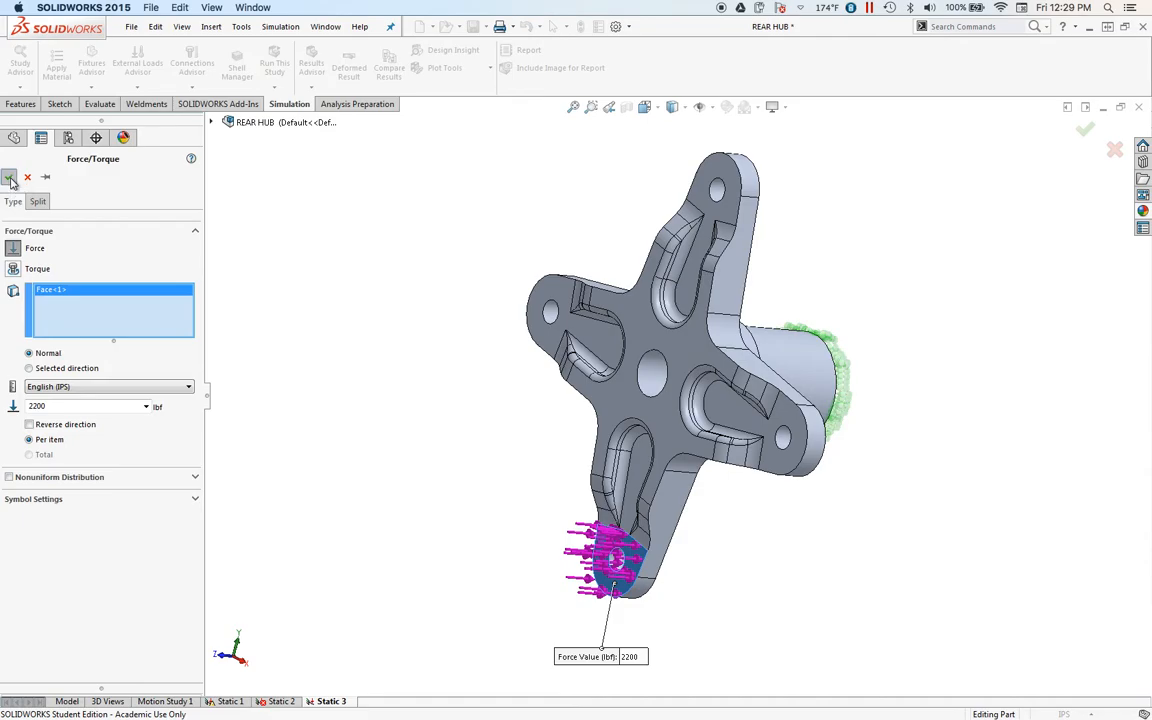
left_click(8, 176)
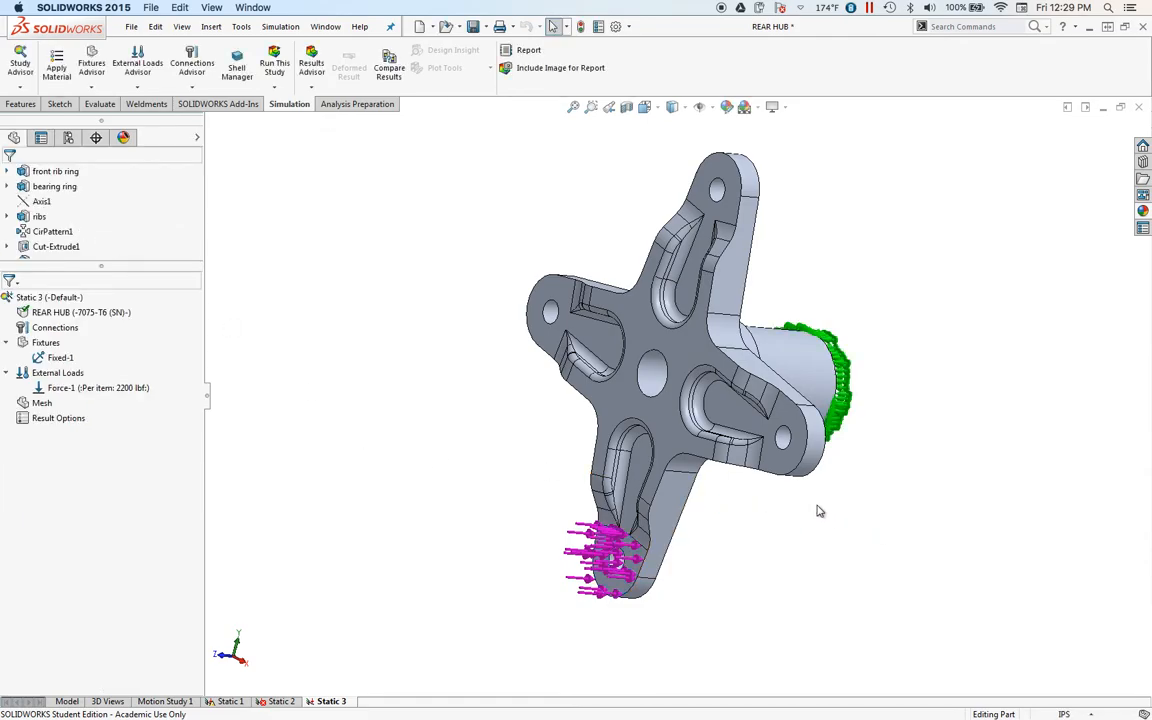
Hide the symbols of the fixed fixture and the 2200 lbf force on the hub.
middle_click_drag(910, 519, 887, 481)
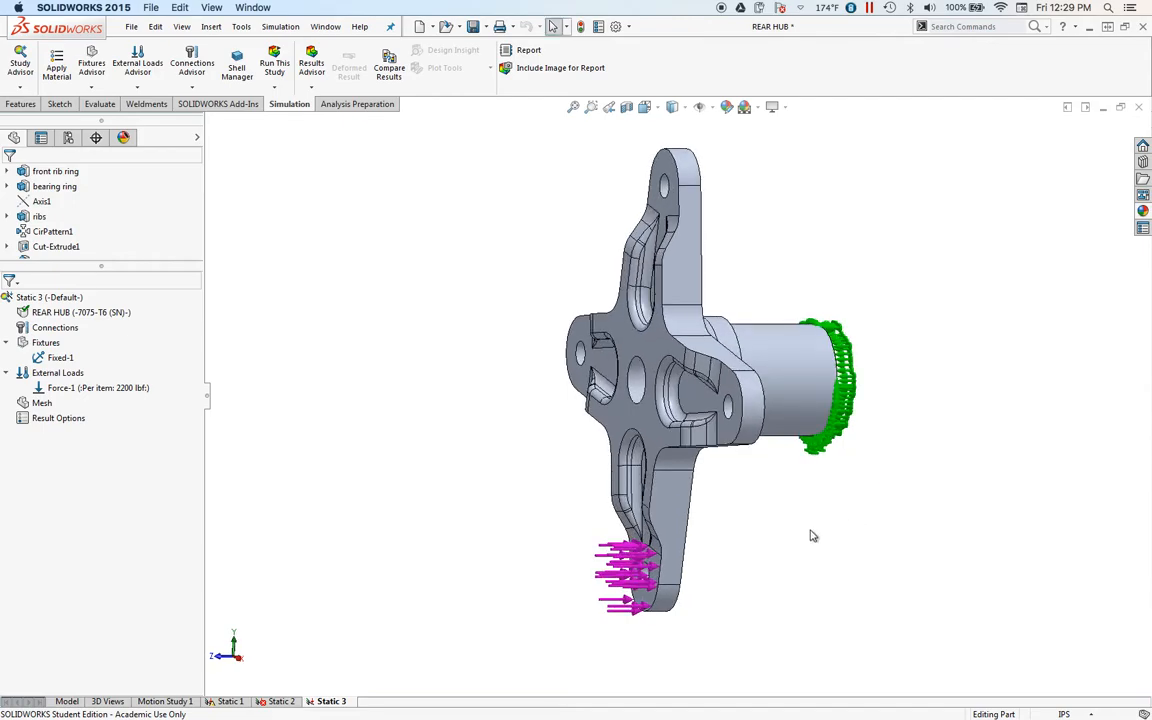
middle_click_drag(812, 535, 877, 599)
middle_click_drag(905, 532, 795, 552)
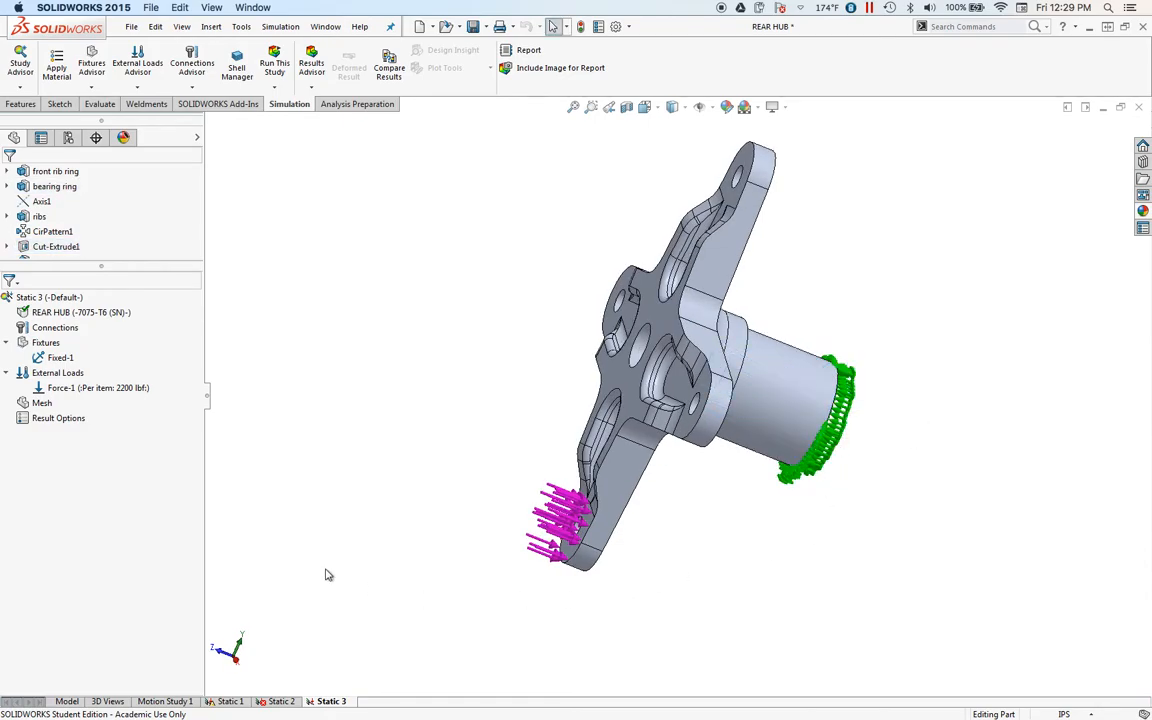
right_click(48, 361)
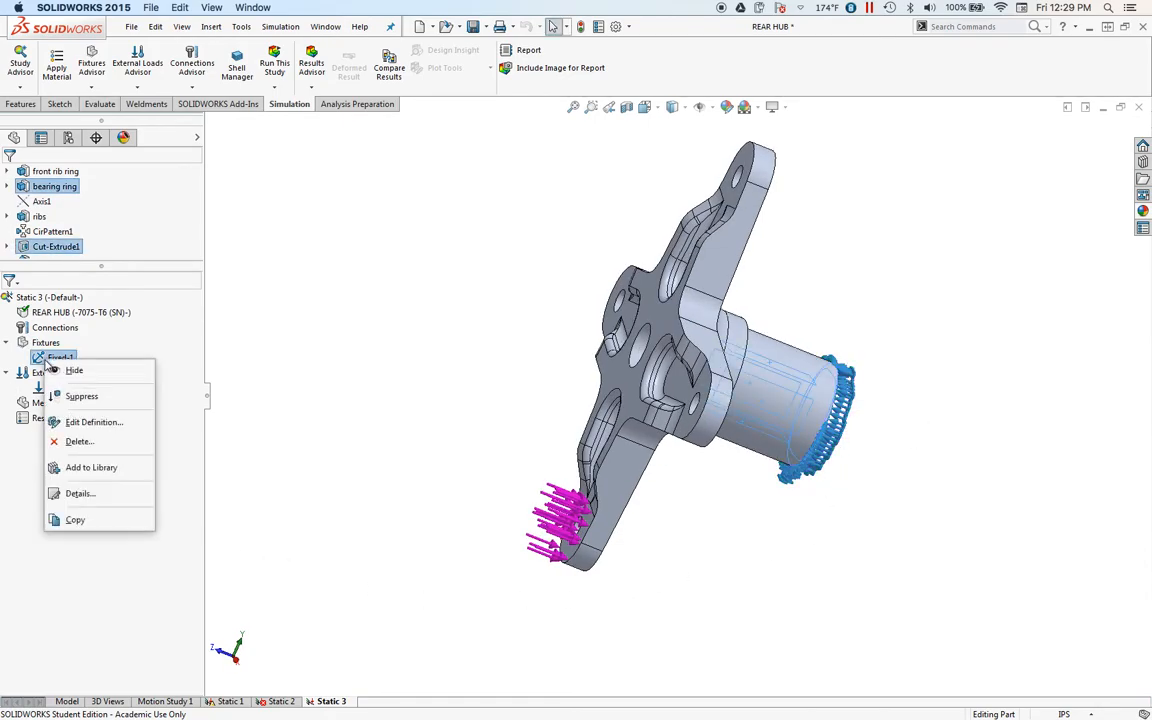
left_click(73, 372)
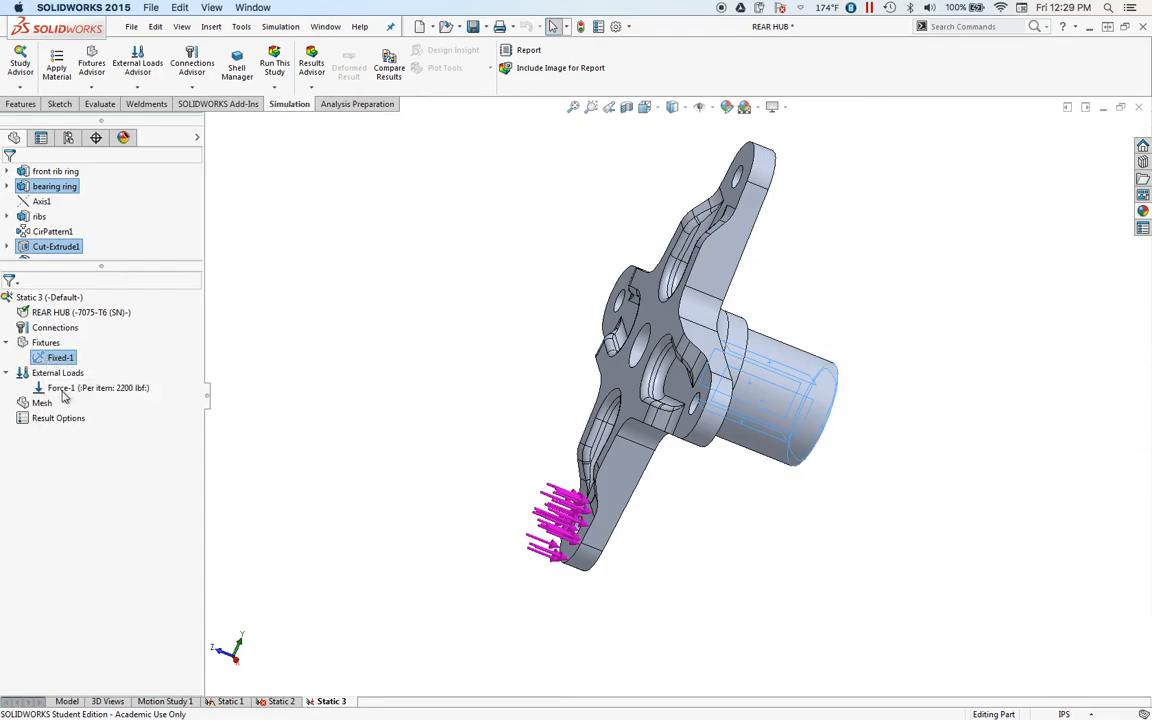
left_click(62, 388)
right_click(64, 389)
left_click(80, 398)
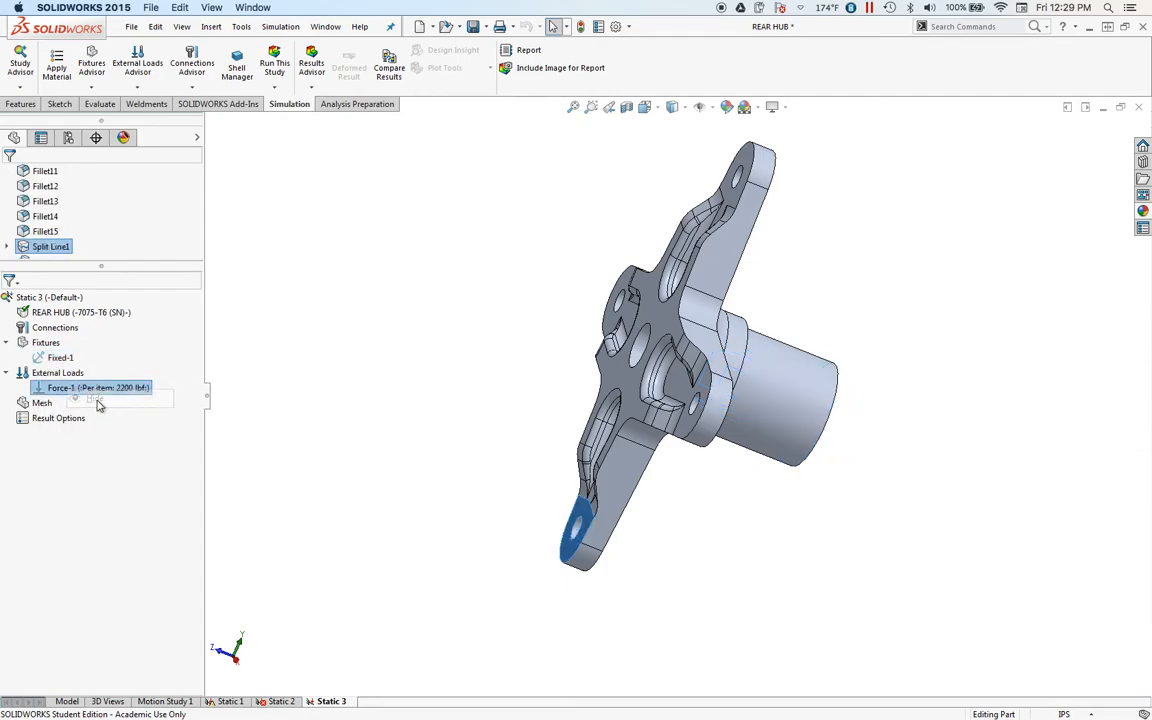
left_click(452, 402)
middle_click_drag(452, 402, 903, 462)
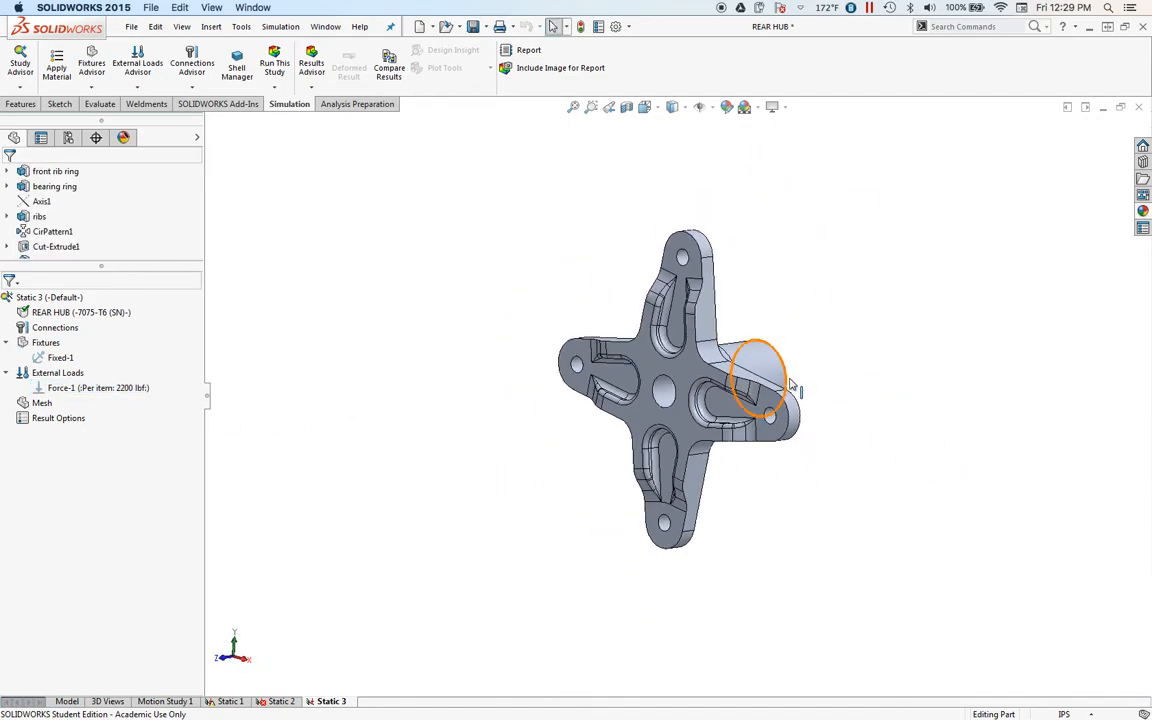
scroll(815, 425, "down", 2)
scroll(815, 425, "down", 2)
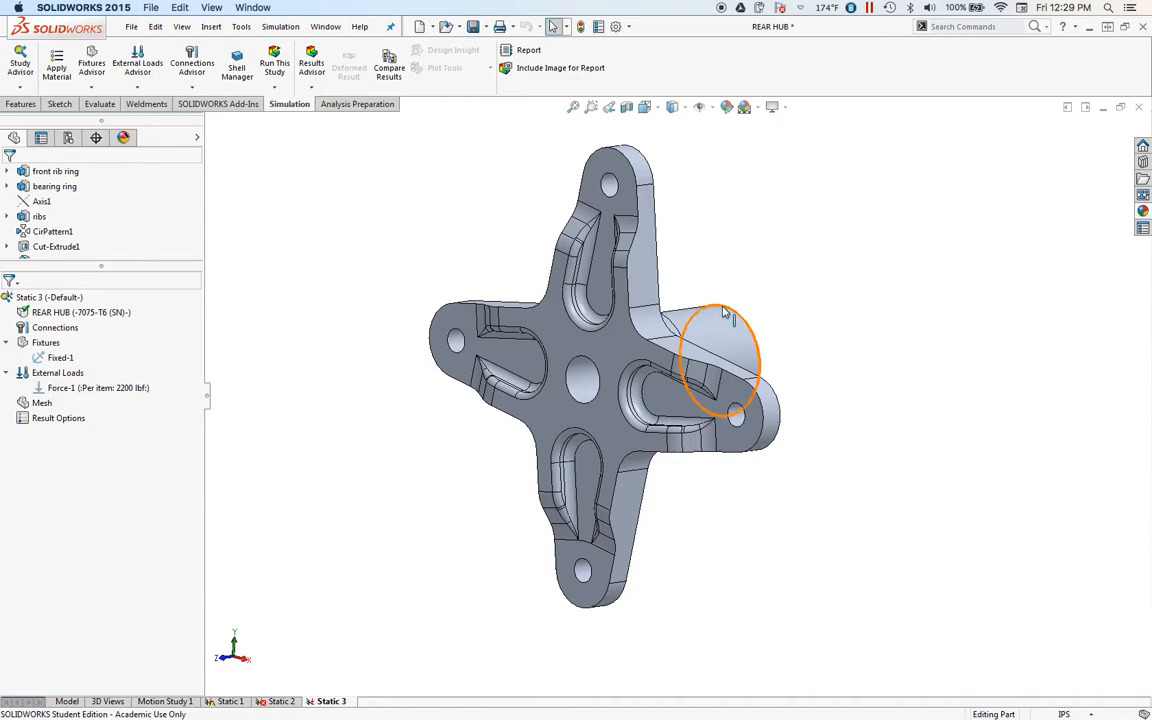
mouse_move(830, 338)
middle_mouse_down()
mouse_move(848, 219)
mouse_move(761, 316)
mouse_move(730, 319)
mouse_move(738, 338)
mouse_move(815, 357)
middle_mouse_up()
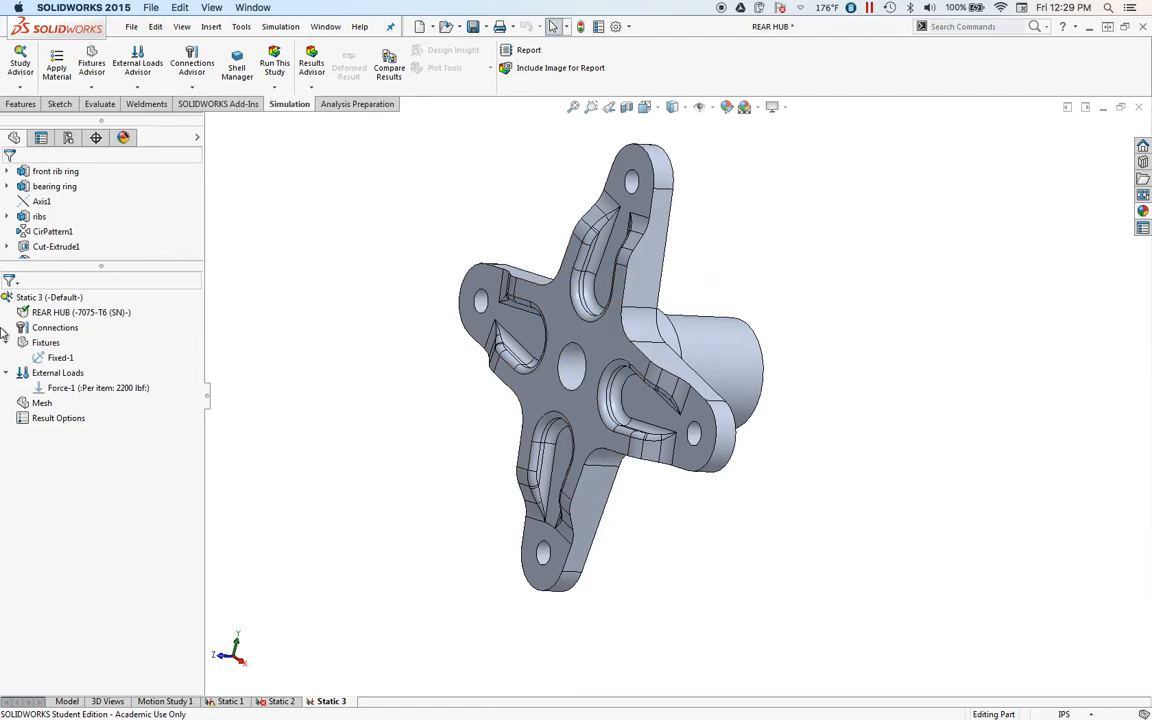
left_click(29, 406)
right_click(29, 406)
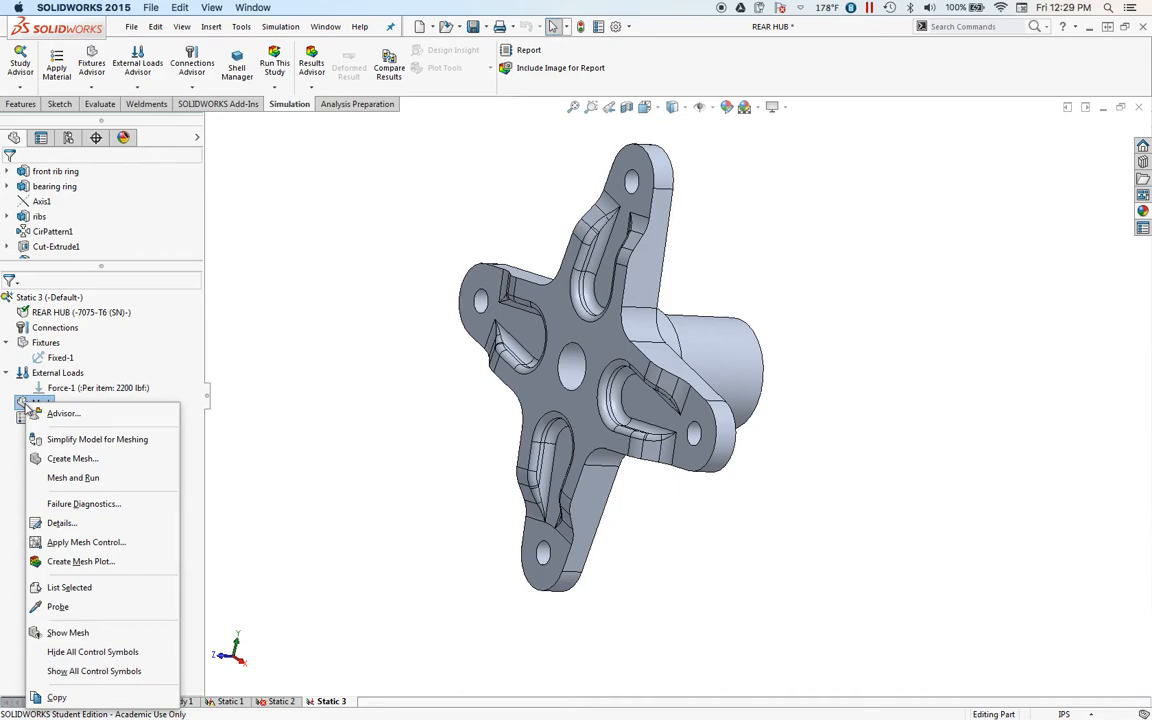
left_click(298, 256)
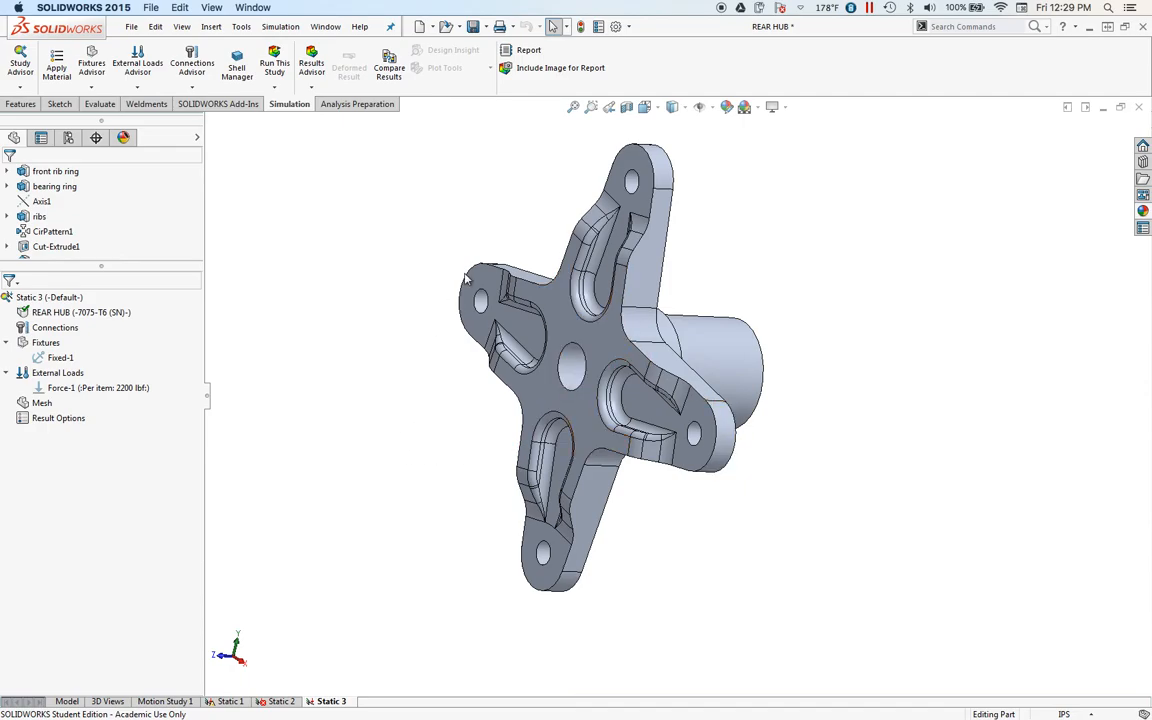
scroll(700, 380, "up", 1)
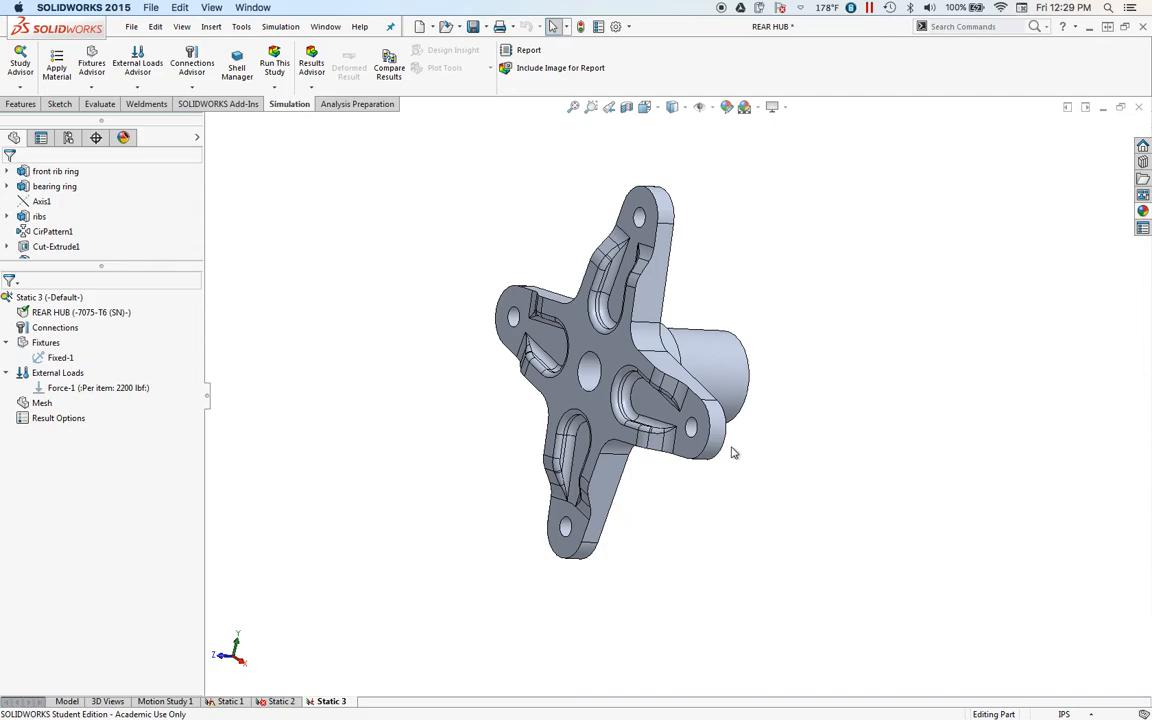
Create a mesh of the rear hub with the density about two-thirds of the way from Coarse to Fine.
right_click(36, 405)
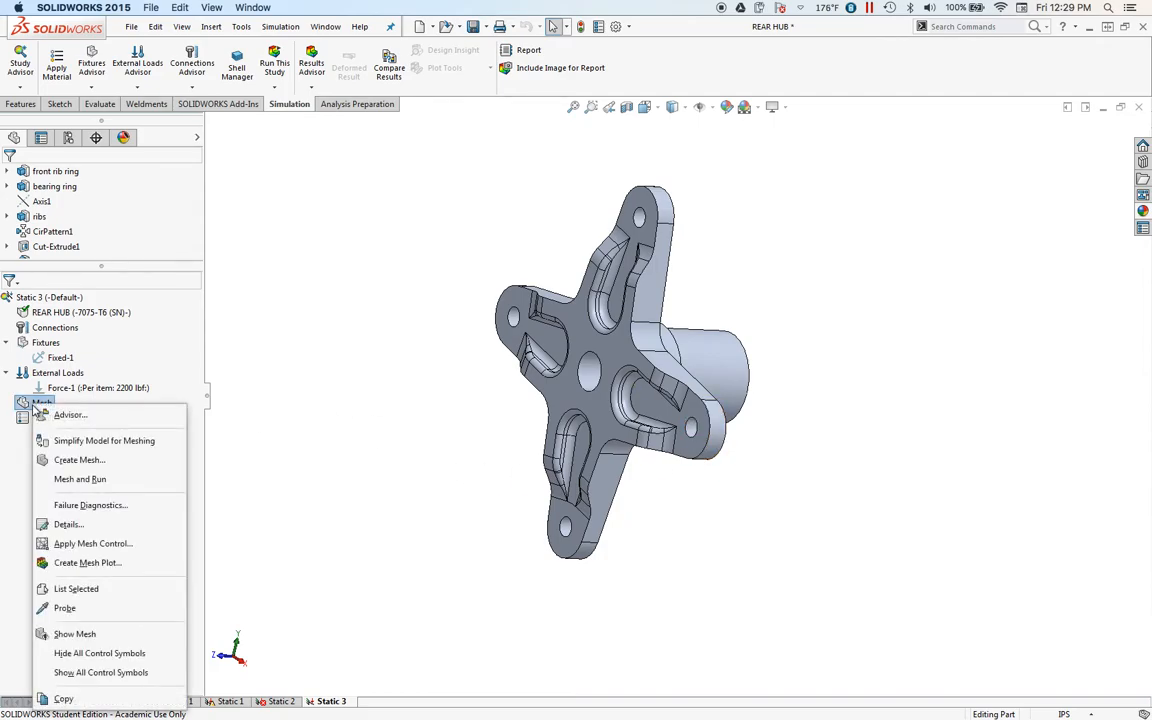
left_click(72, 461)
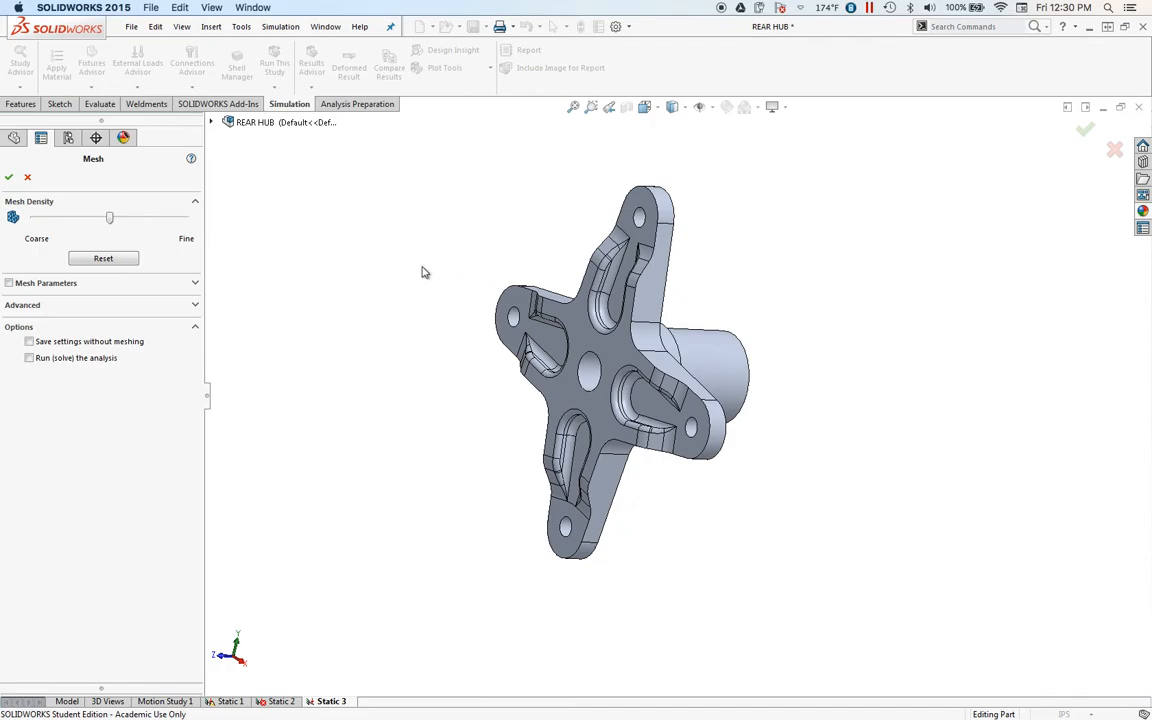
left_click_drag(110, 218, 146, 225)
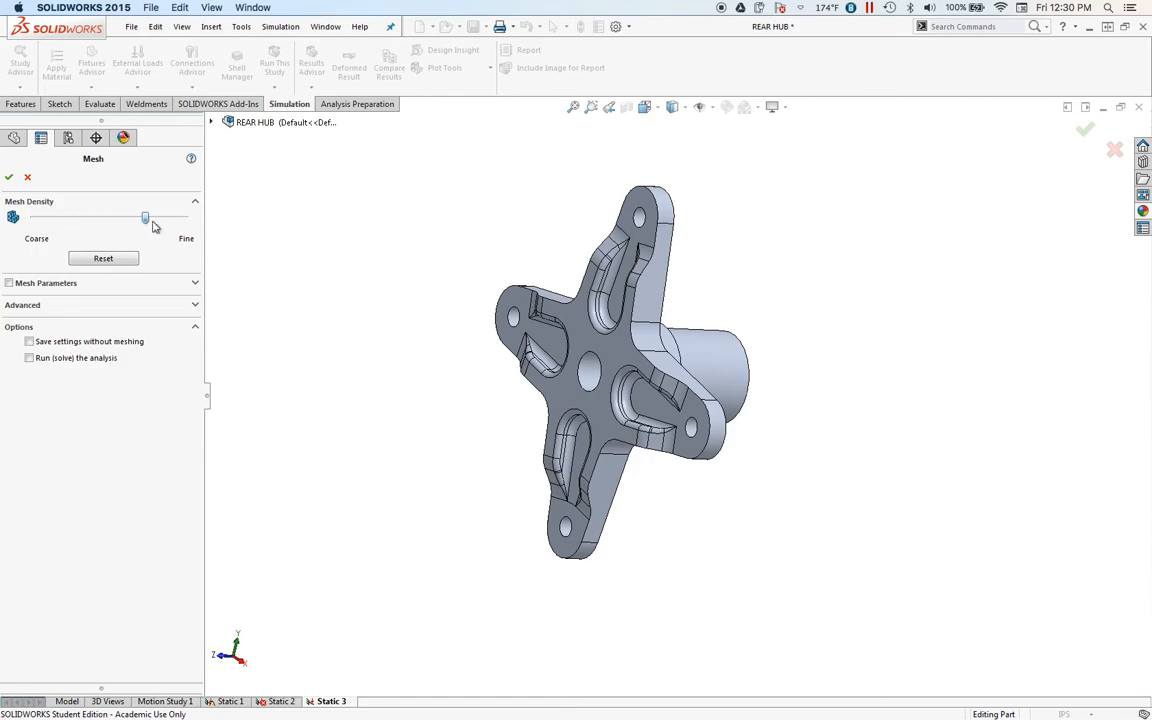
left_click(10, 283)
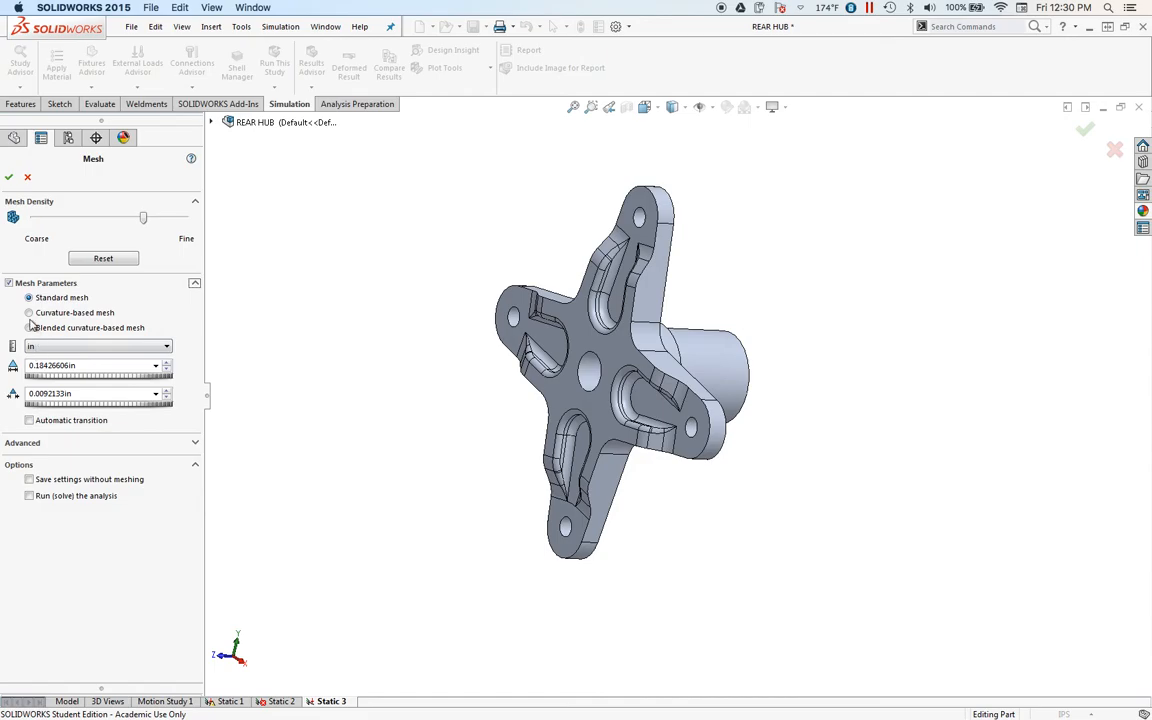
left_click(9, 283)
left_click_drag(141, 222, 137, 222)
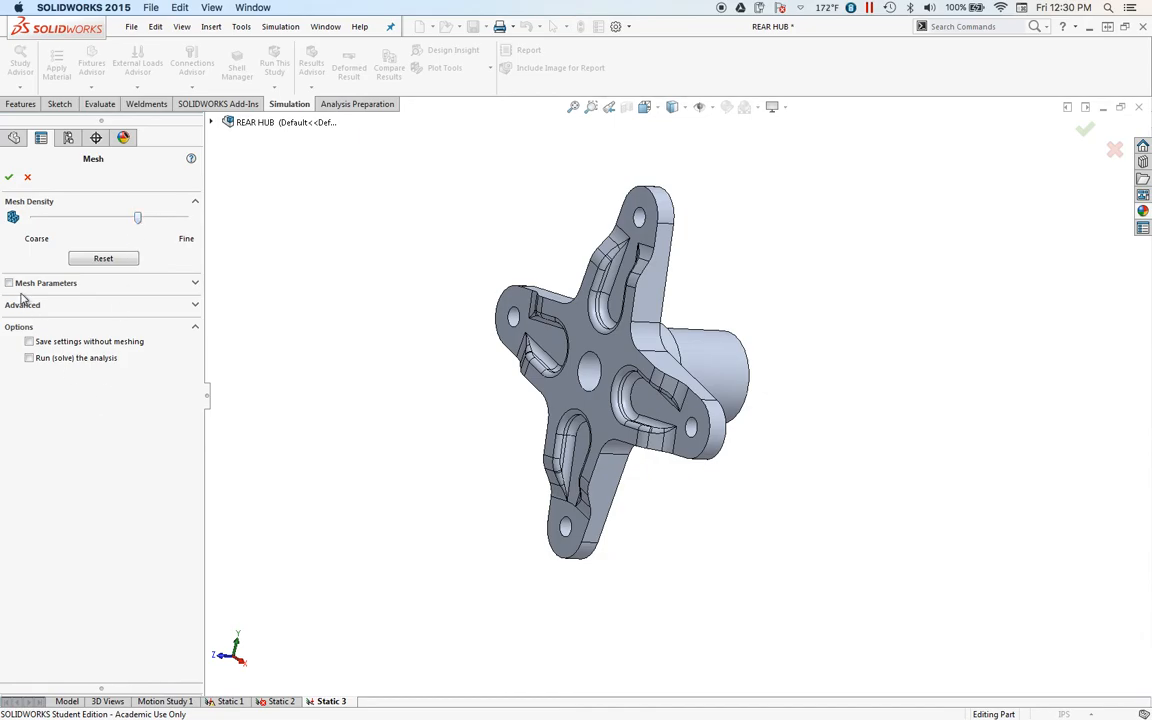
left_click(8, 178)
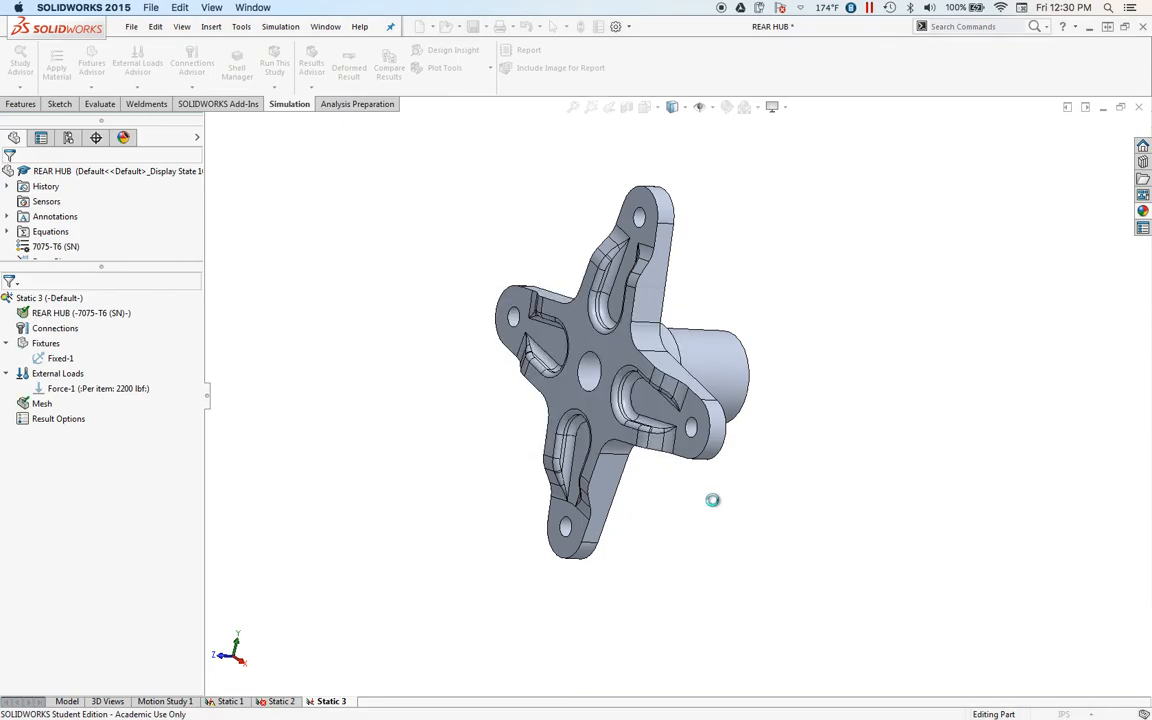
middle_click_drag(758, 517, 1022, 553)
scroll(652, 379, "up", 5)
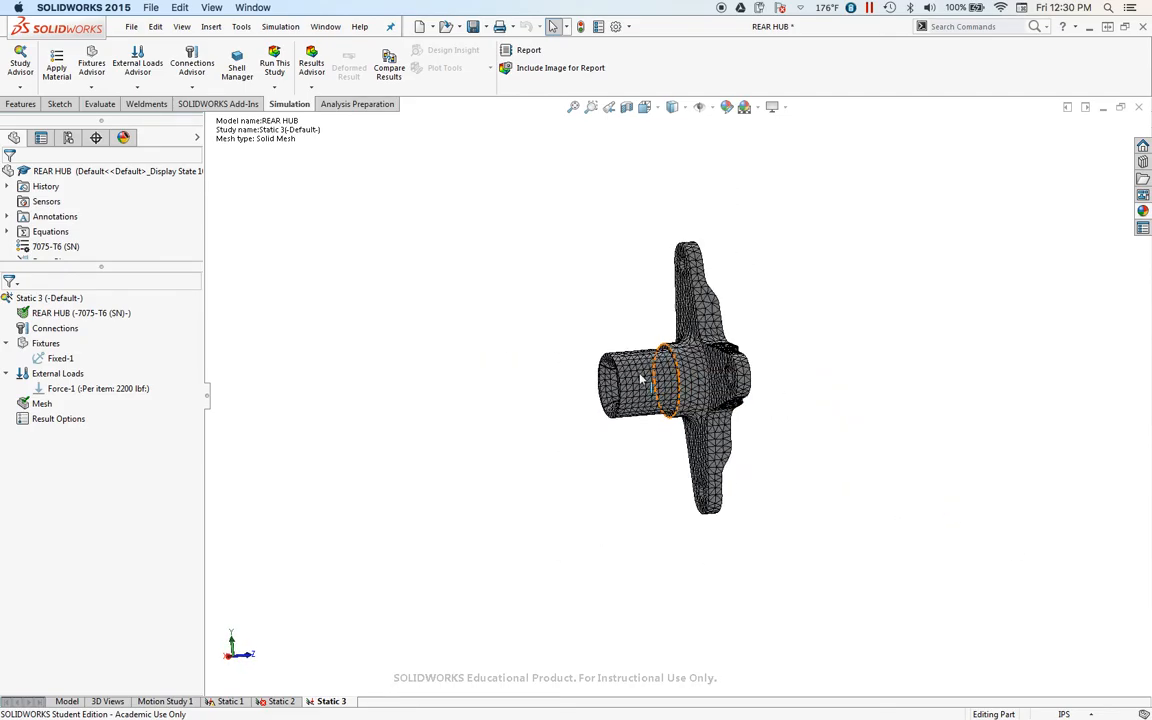
Examine the mesh elements up close on the hub's shaft, then around the shaft-to-arm transition and on both sides of the four arms.
scroll(671, 387, "down", 5)
scroll(671, 388, "down", 15)
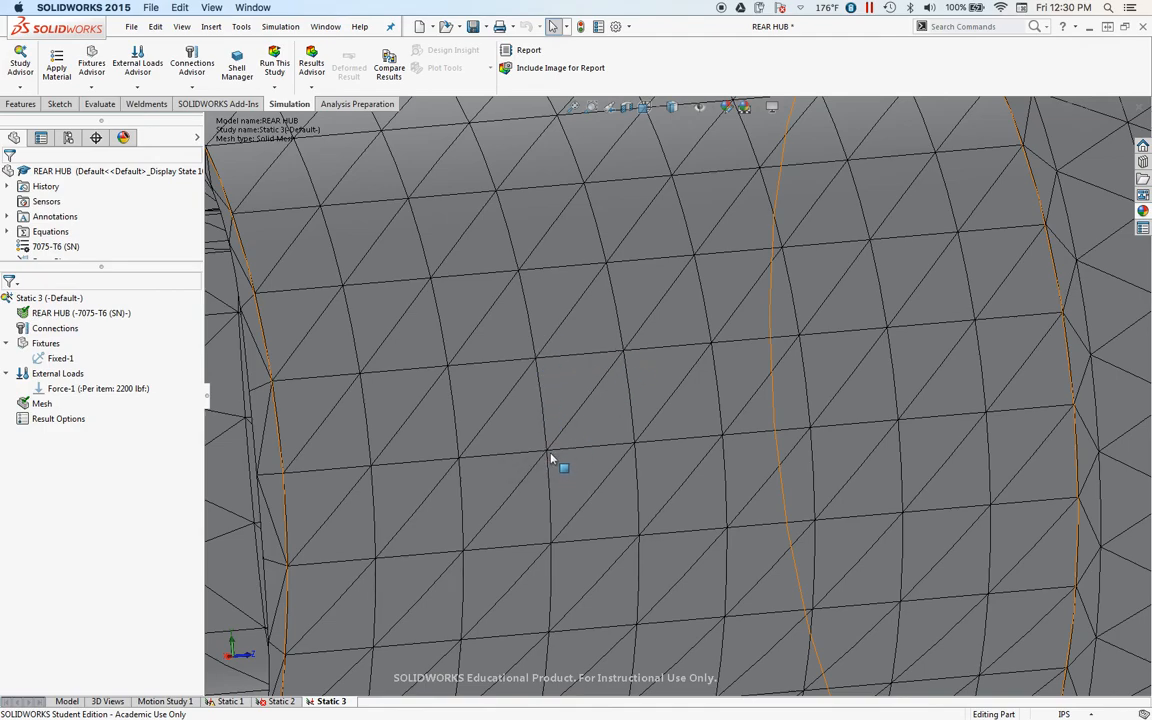
scroll(472, 421, "up", 10)
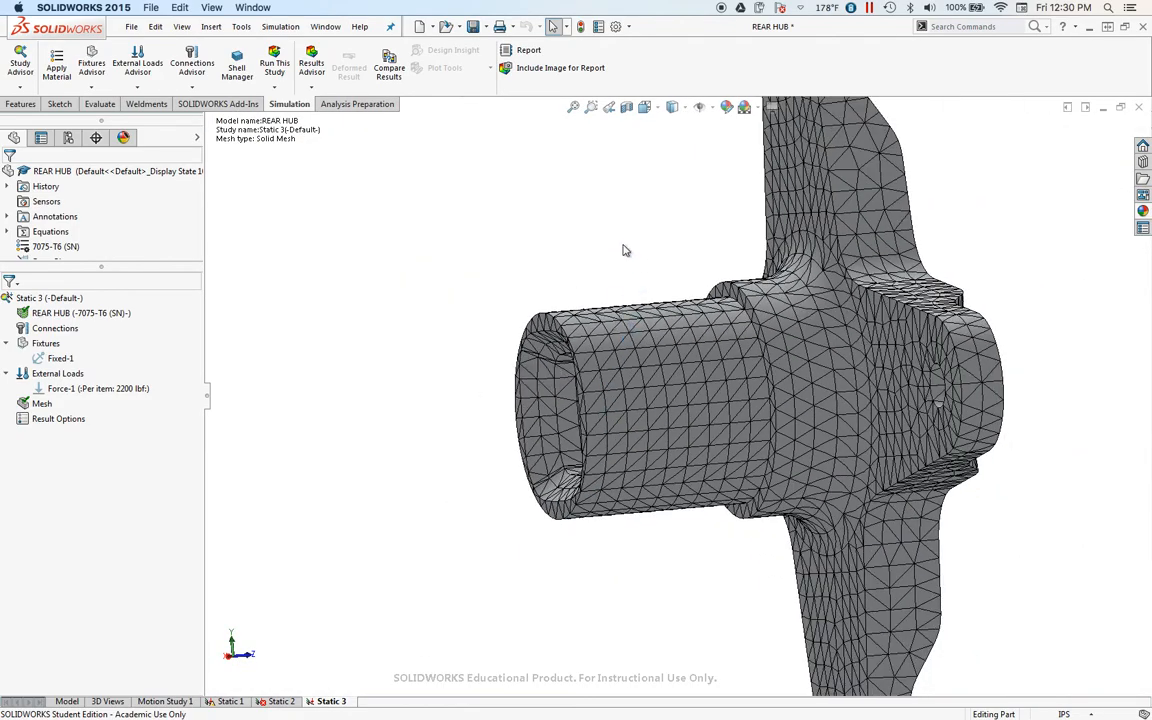
middle_click_drag(579, 267, 788, 262)
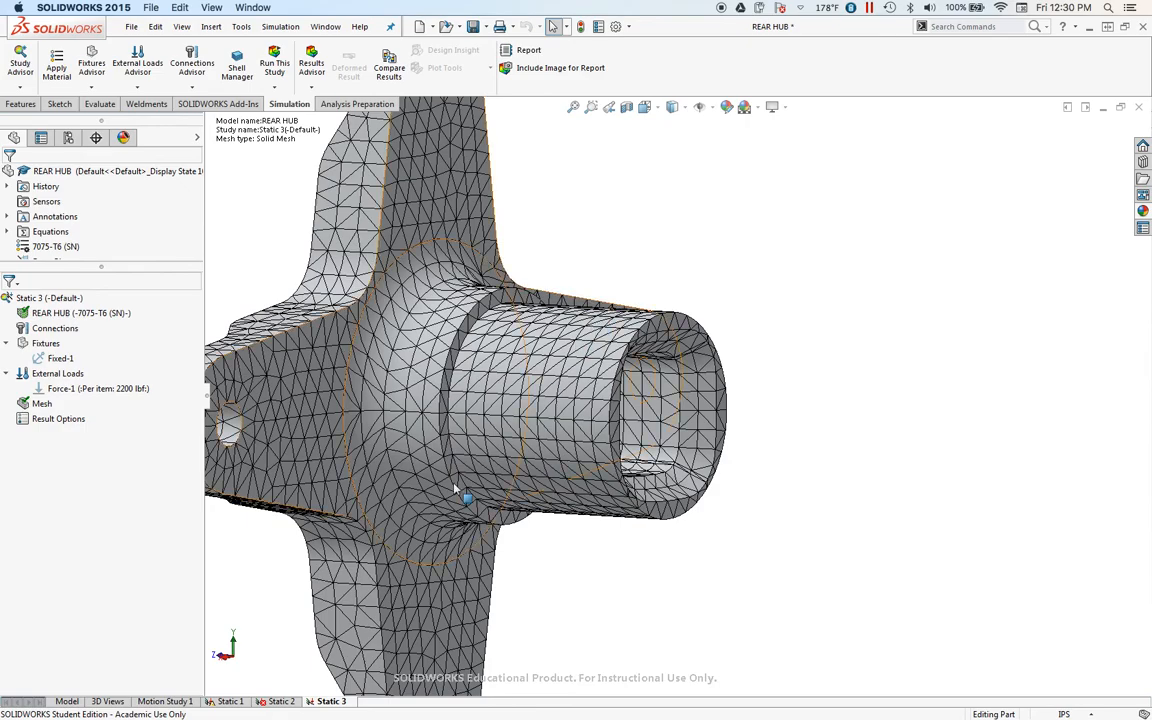
scroll(330, 568, "up", 3)
middle_click_drag(453, 516, 432, 460)
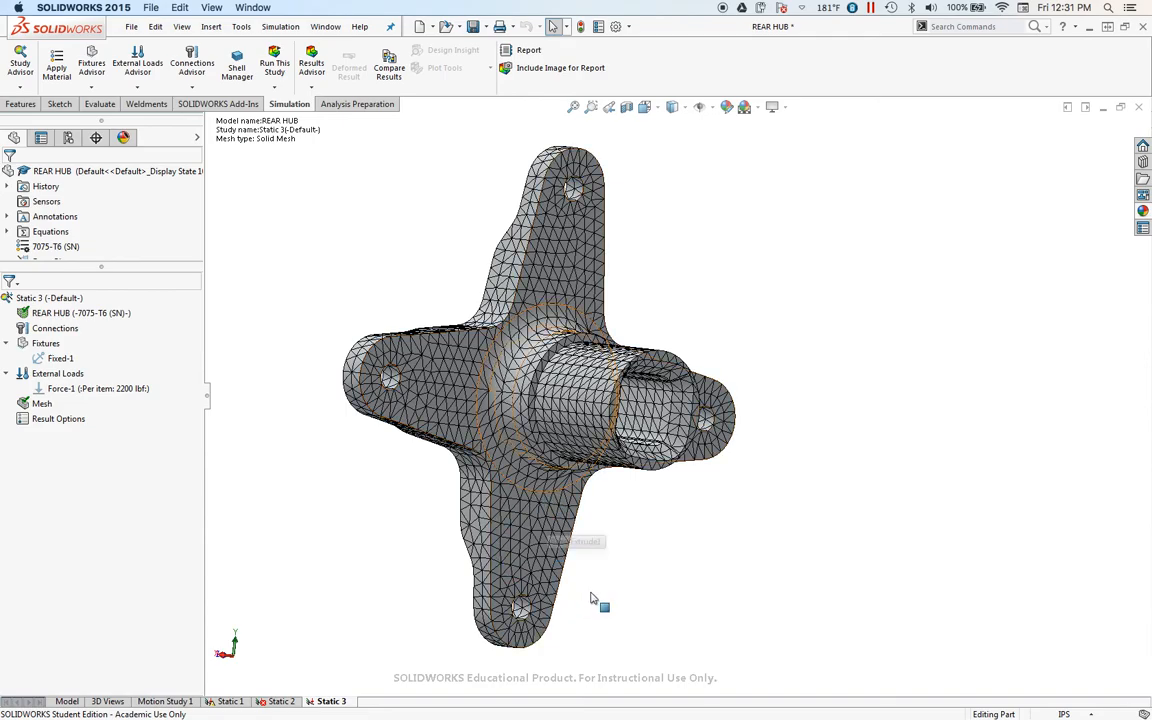
middle_click_drag(690, 540, 722, 542)
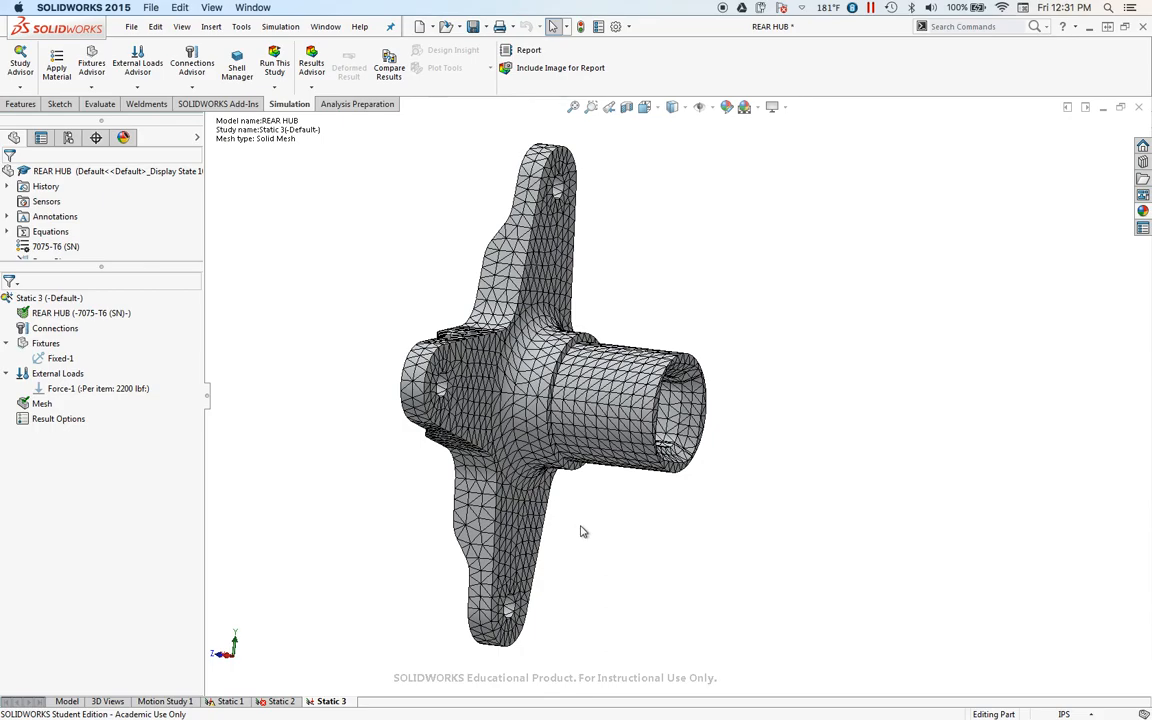
middle_click_drag(383, 517, 268, 463)
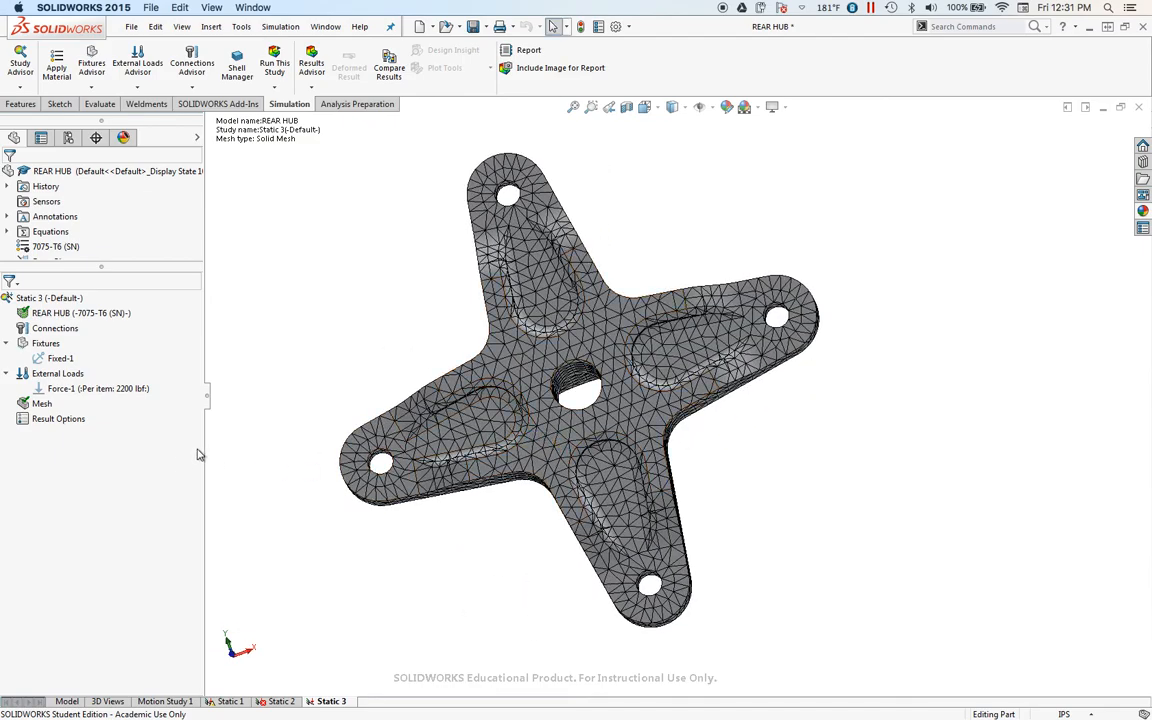
middle_click_drag(380, 301, 478, 288)
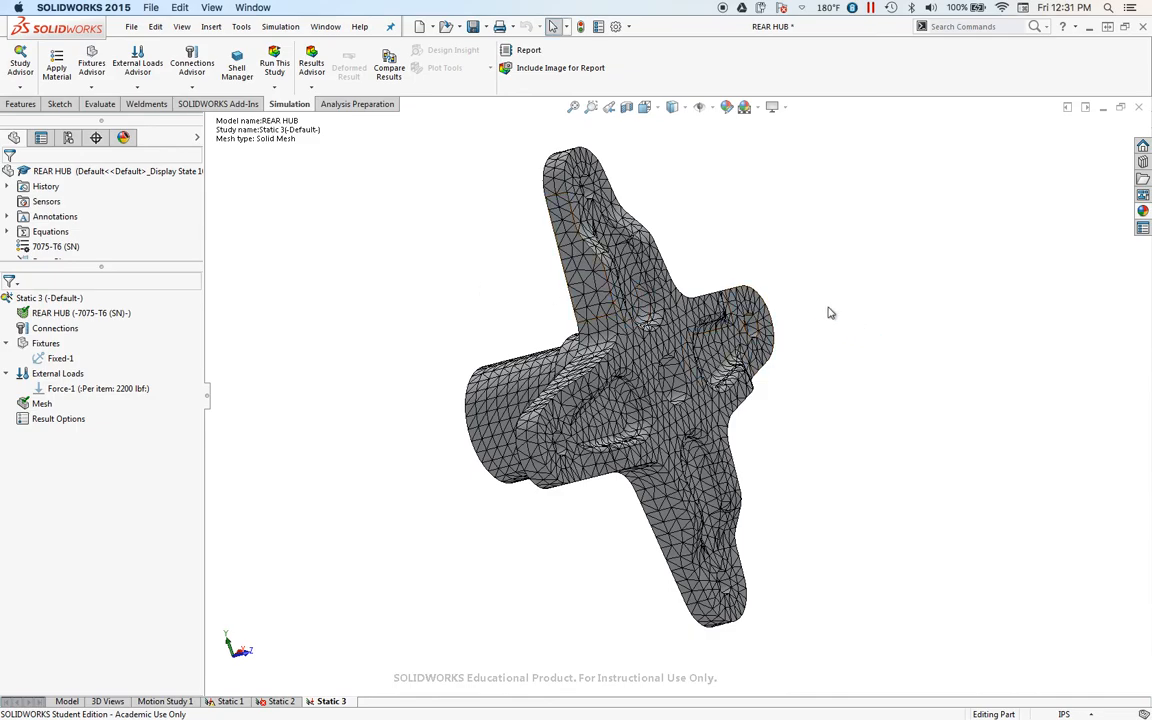